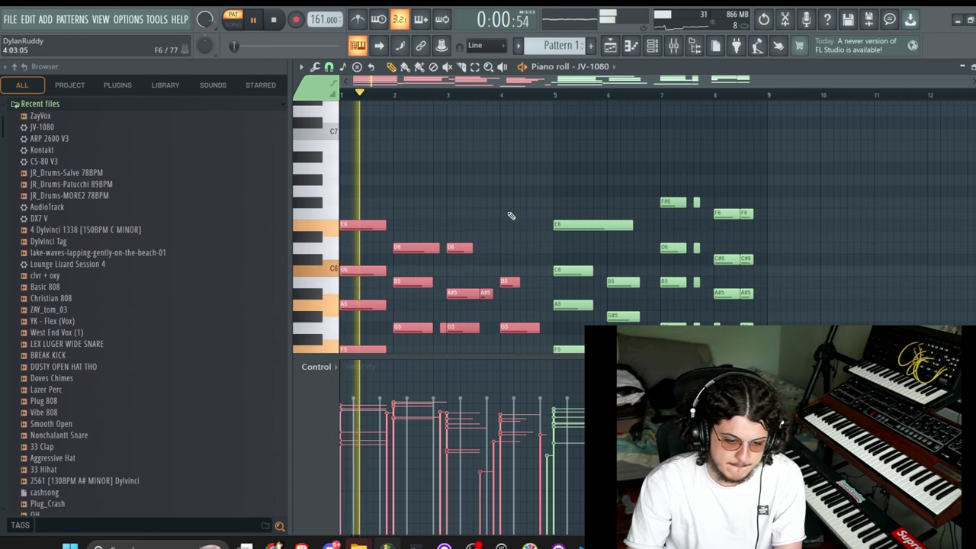
# Step: Replace the JV-1080 notes in bars 3 and 4 with a copy of the chords from bars 1 and 2
pyautogui.scroll(-3, 519, 189)
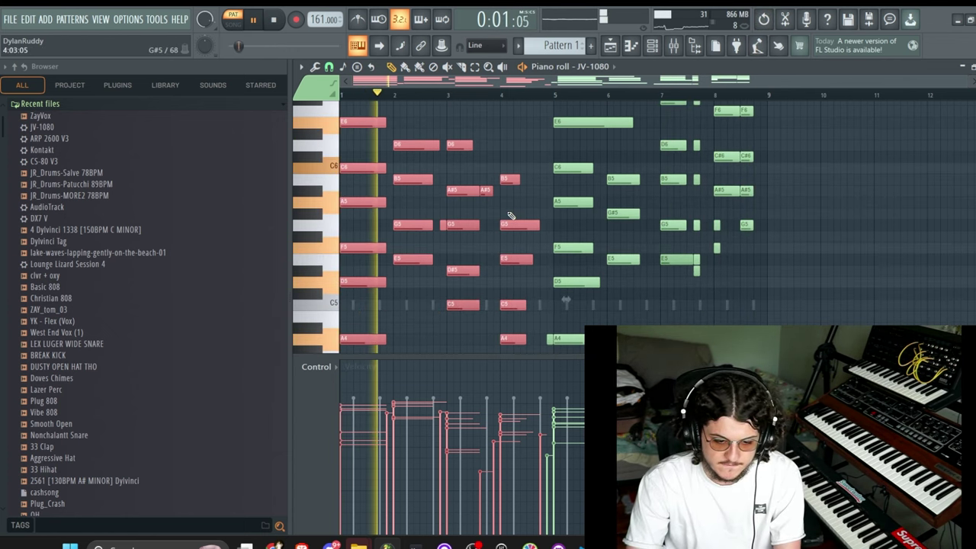
pyautogui.click(342, 95)
pyautogui.scroll(-4, 507, 279)
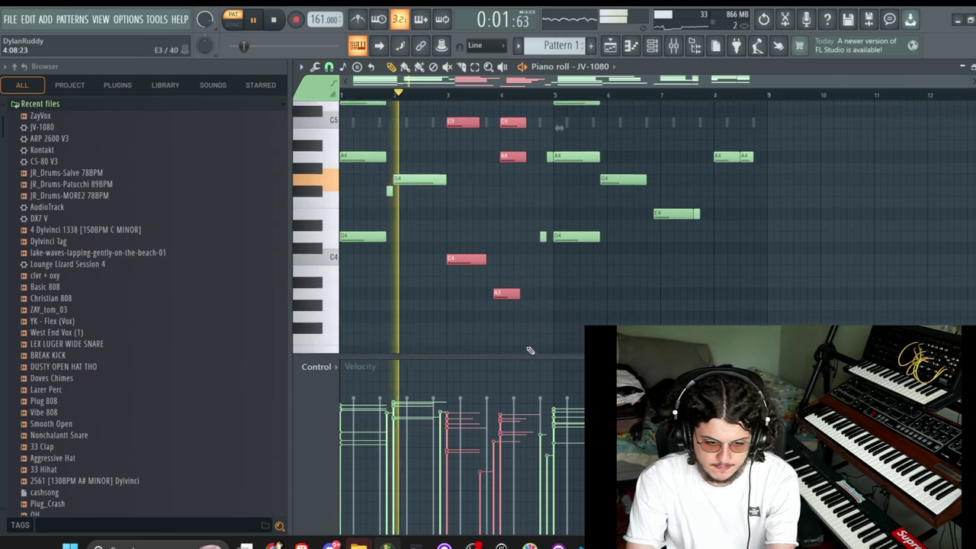
pyautogui.scroll(6, 489, 191)
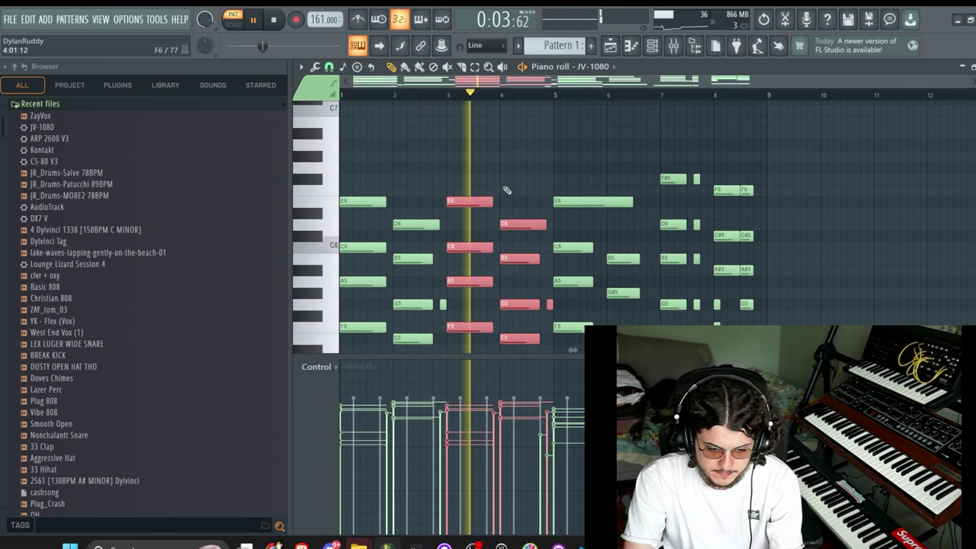
# Step: Transpose all of the JV-1080 notes down one semitone
pyautogui.press('space')
pyautogui.hotkey('shift', 'Down')
pyautogui.press('space')
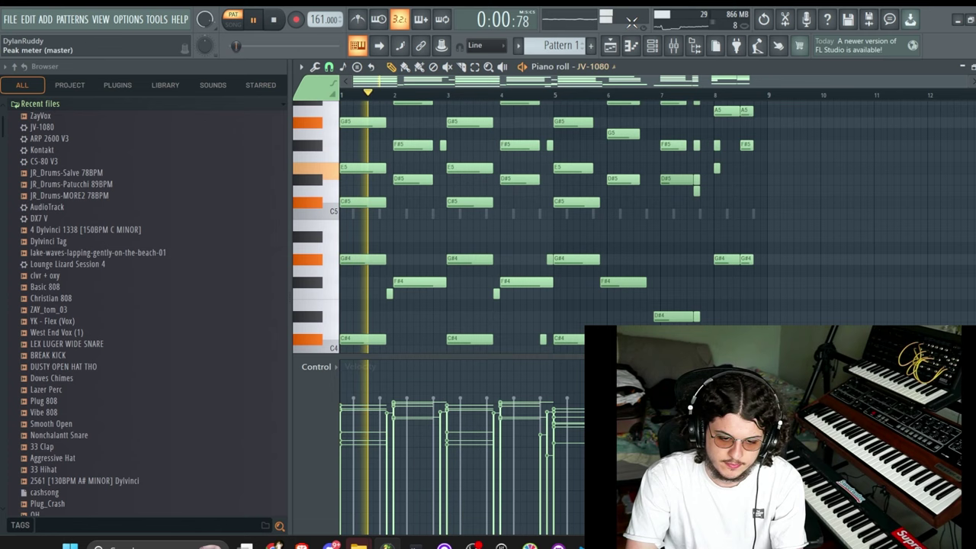
# Step: Preview samples in the recent files, add ZAY_tom_03 to the rack as a new channel and open its piano roll
pyautogui.click(652, 46)
pyautogui.click(48, 323)
pyautogui.click(51, 299)
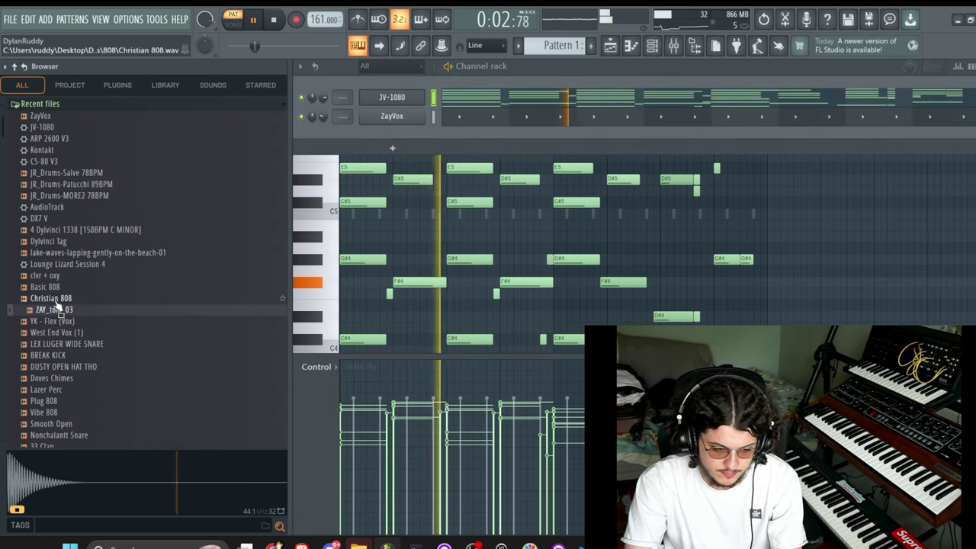
pyautogui.click(51, 309)
pyautogui.moveTo(52, 312); pyautogui.dragTo(438, 147)
pyautogui.press('F7')
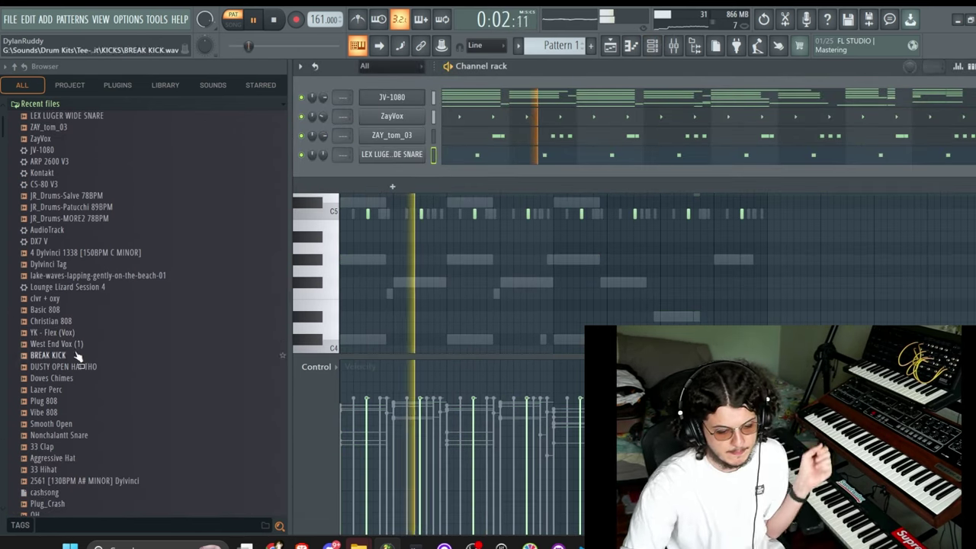
# Step: Add the DUSTY OPEN HAT THO sample as a new channel and open its piano roll
pyautogui.click(79, 367)
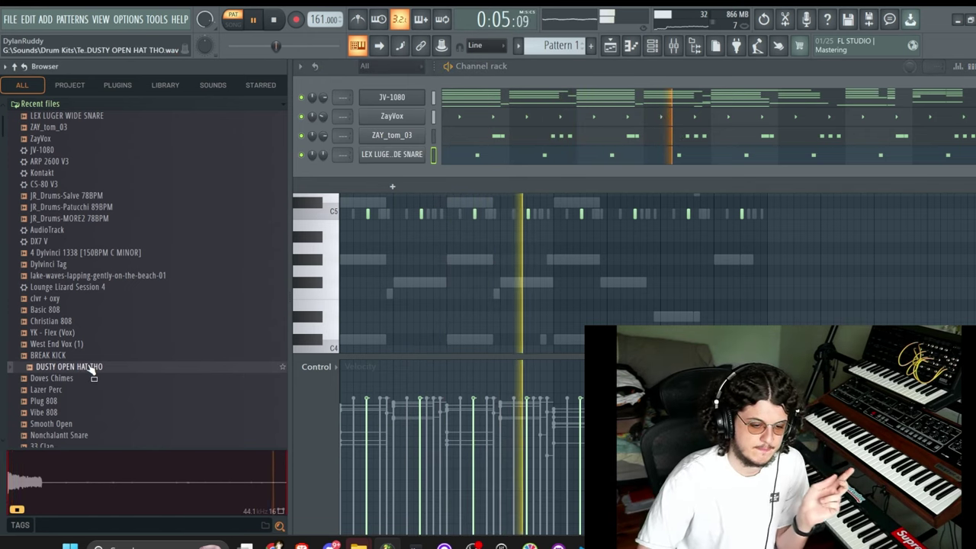
pyautogui.moveTo(87, 367); pyautogui.dragTo(432, 176)
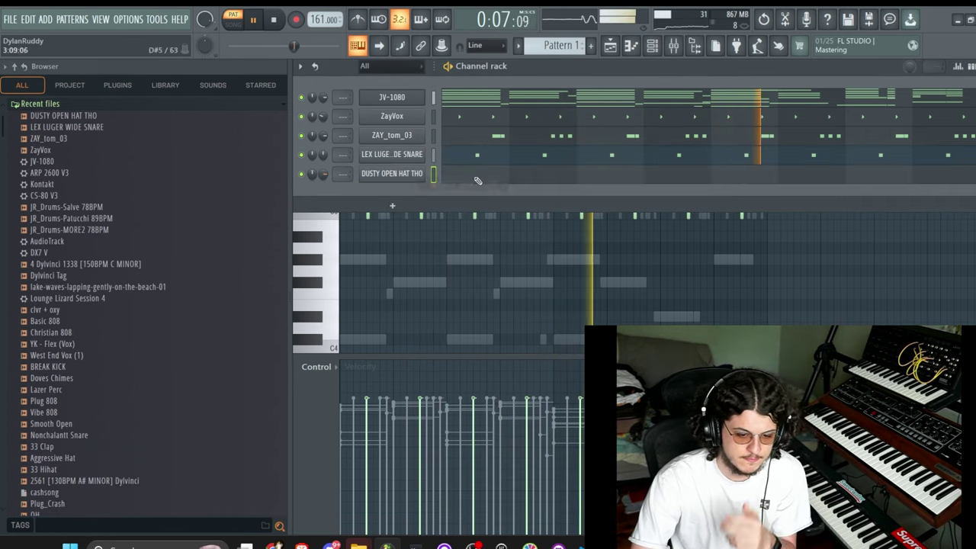
pyautogui.press('F7')
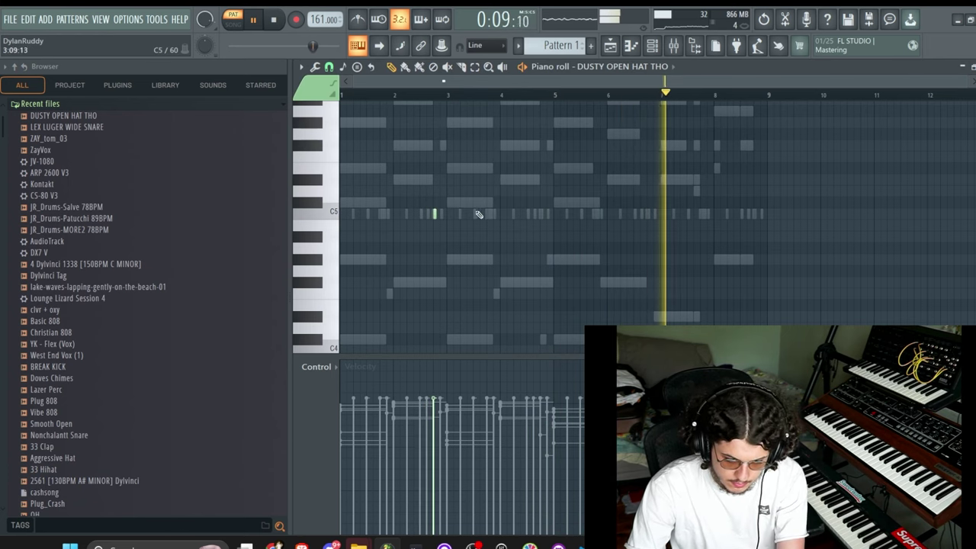
# Step: Repeat the C5 open hat hit from late in bar 2 at the same spot in bars 4, 6 and 8
pyautogui.click(541, 214)
pyautogui.hotkey('ctrl', 'b')
pyautogui.moveTo(548, 215); pyautogui.dragTo(640, 219)
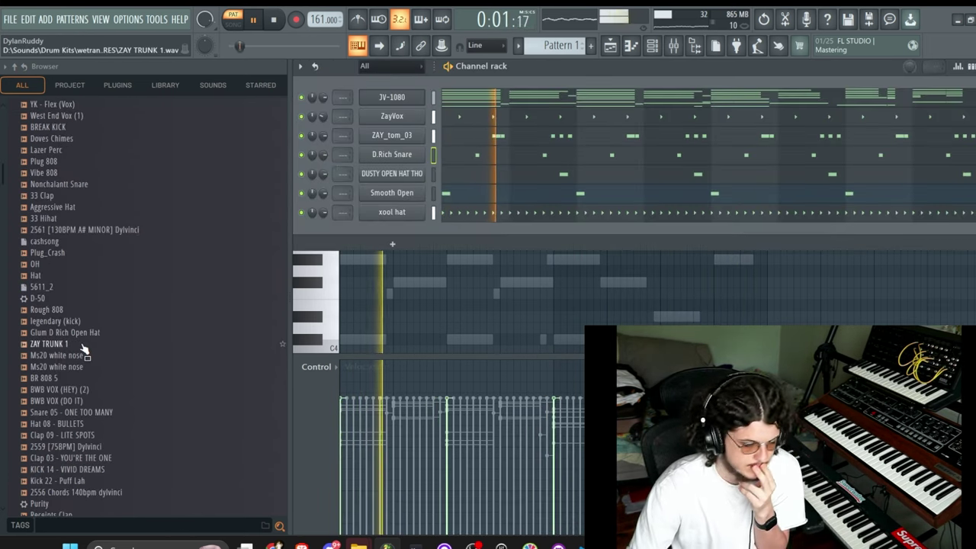
# Step: Add the ZAY TRUNK 1 sample as a new channel and place two adjacent C5 hits near the start of bar 2
pyautogui.click(83, 345)
pyautogui.moveTo(83, 345); pyautogui.dragTo(441, 241)
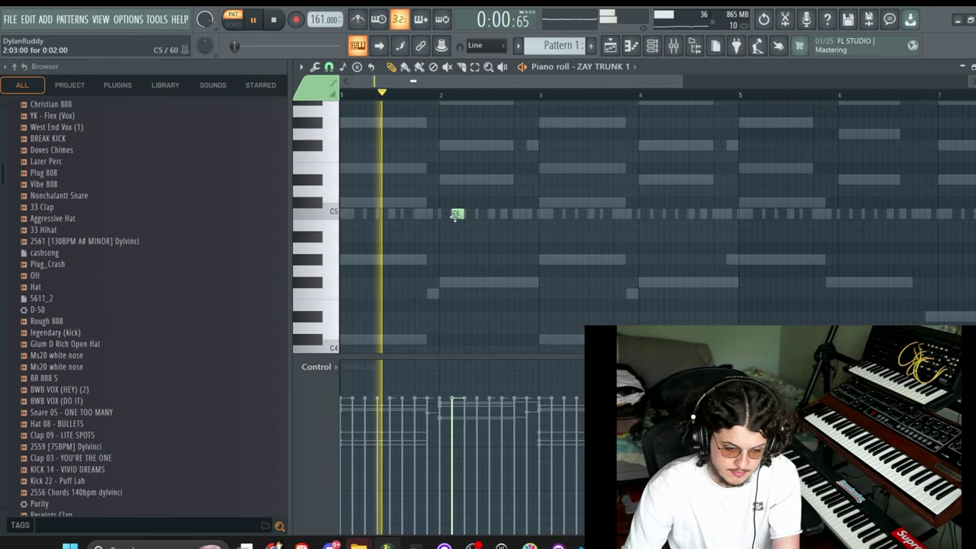
pyautogui.moveTo(472, 227); pyautogui.dragTo(447, 205)
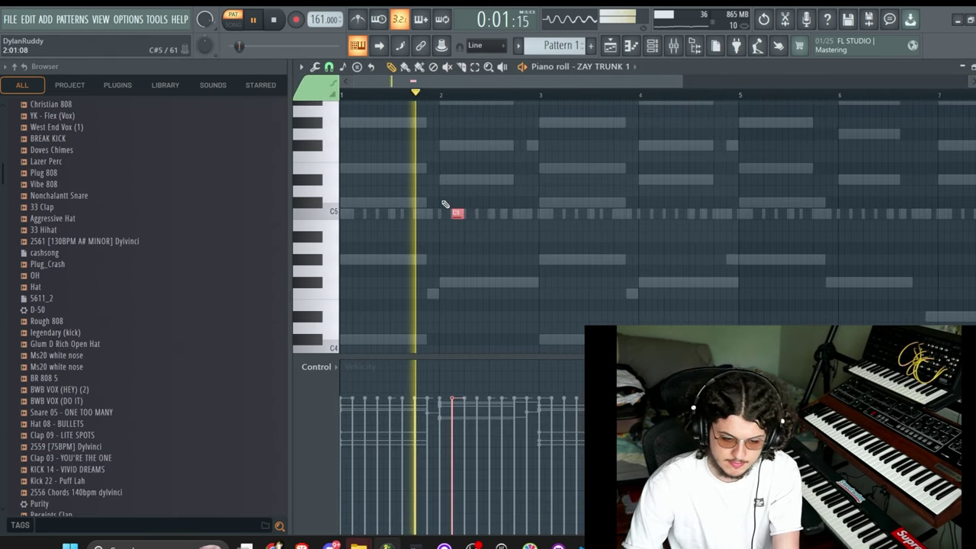
pyautogui.hotkey('ctrl', 'b')
pyautogui.hotkey('ctrl', 'b')
pyautogui.rightClick(485, 174)
pyautogui.rightClick(480, 214)
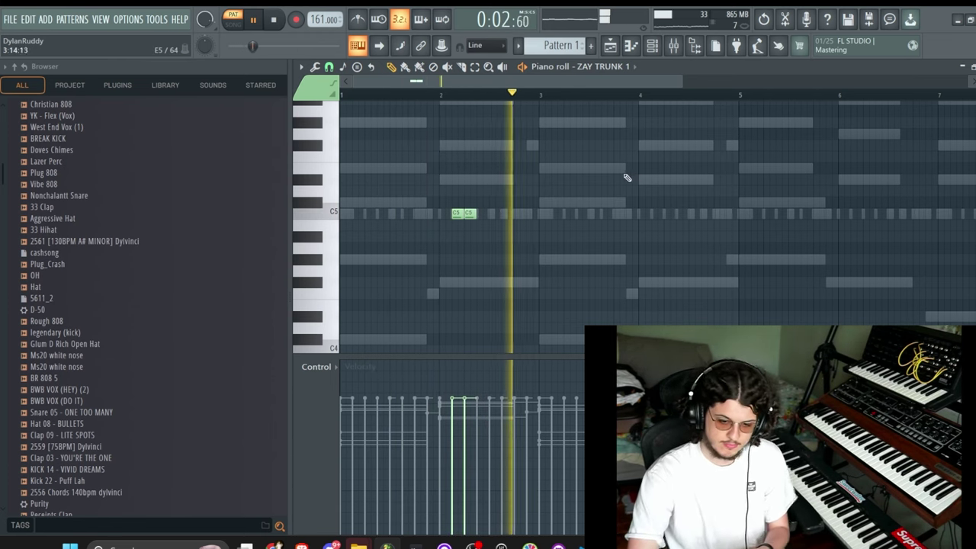
# Step: Add a ZAY TRUNK 1 hit at the end of bar 2 and duplicate the three-hit pattern through bars 4, 6 and 8
pyautogui.click(529, 214)
pyautogui.hotkey('ctrl', 'b')
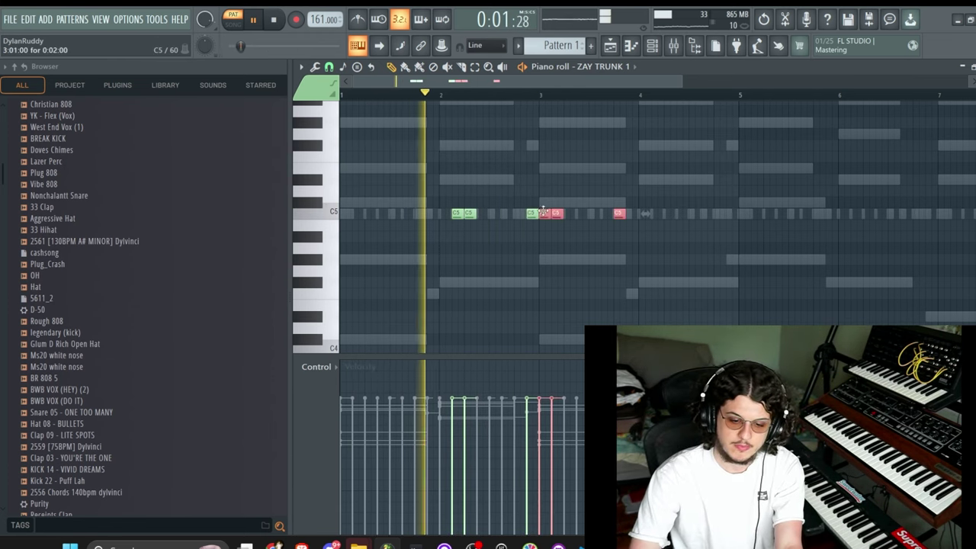
pyautogui.moveTo(550, 214); pyautogui.dragTo(752, 211)
pyautogui.hotkey('ctrl', 'a')
pyautogui.hotkey('ctrl', 'b')
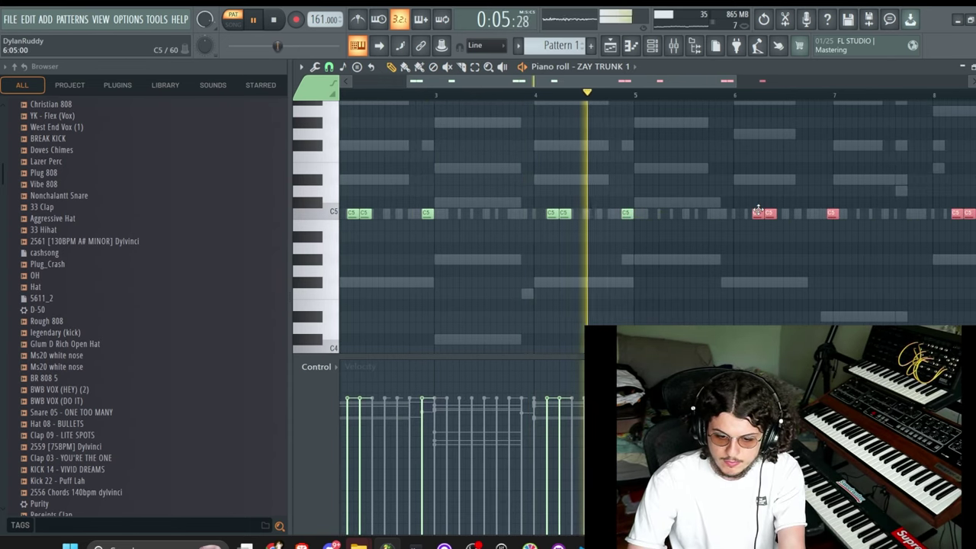
# Step: Align the duplicated ZAY TRUNK 1 hits in bars 6 and 8, and add an extra C5 hit near the end of bar 8
pyautogui.keyDown('ctrl'); pyautogui.click(678, 211); pyautogui.keyUp('ctrl')
pyautogui.click(817, 217)
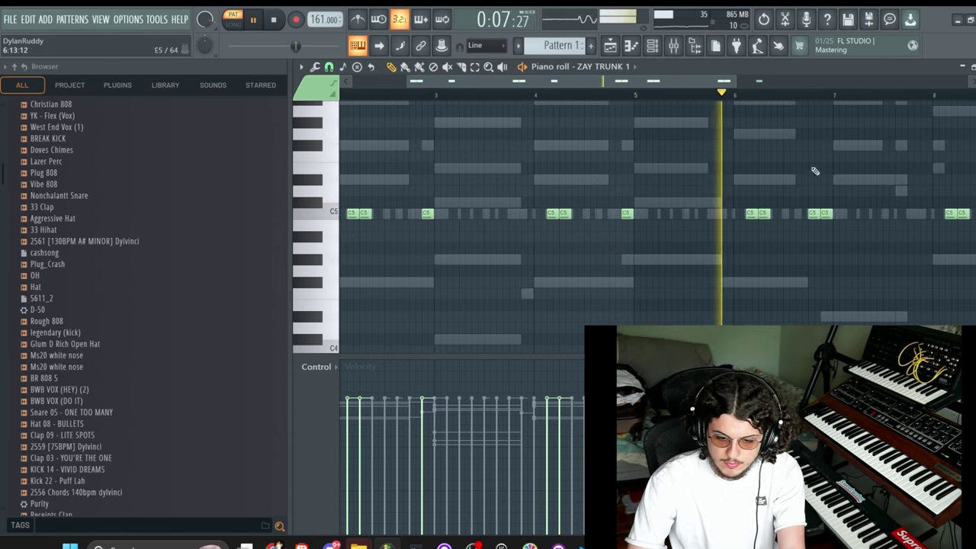
pyautogui.click(975, 145)
pyautogui.moveTo(975, 145); pyautogui.dragTo(936, 217)
pyautogui.moveTo(893, 209); pyautogui.dragTo(920, 222)
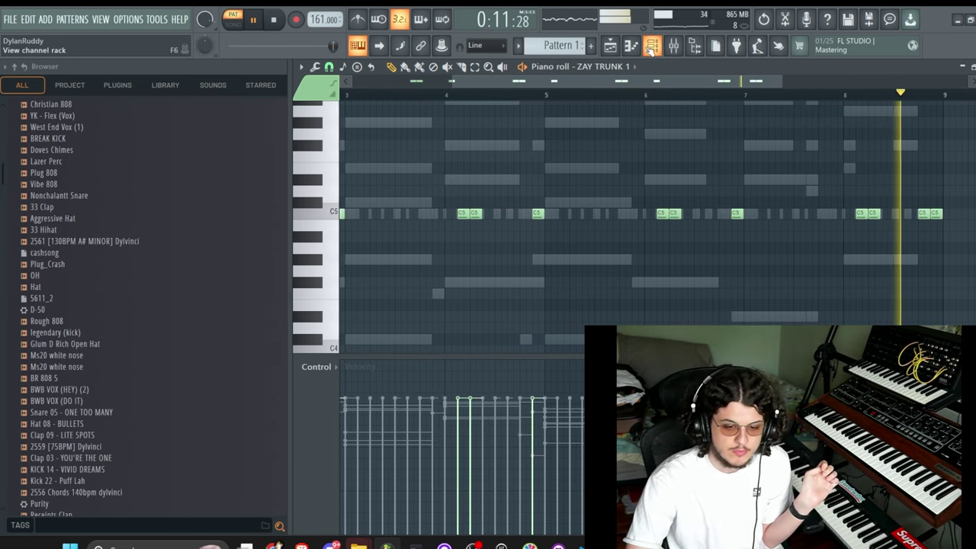
pyautogui.press('F7')
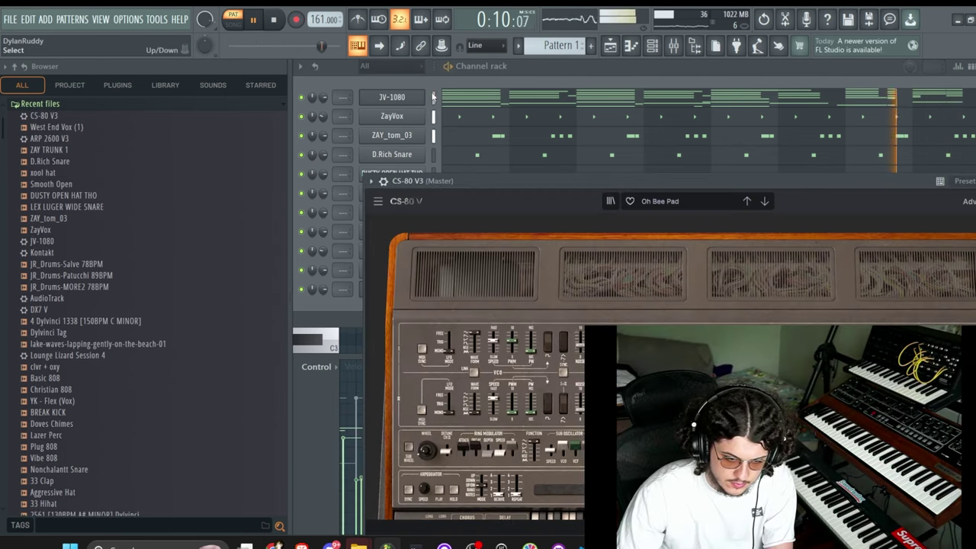
# Step: Paste the JV-1080 chords into the CS-80 V3 channel and transpose them down one octave
pyautogui.click(436, 279)
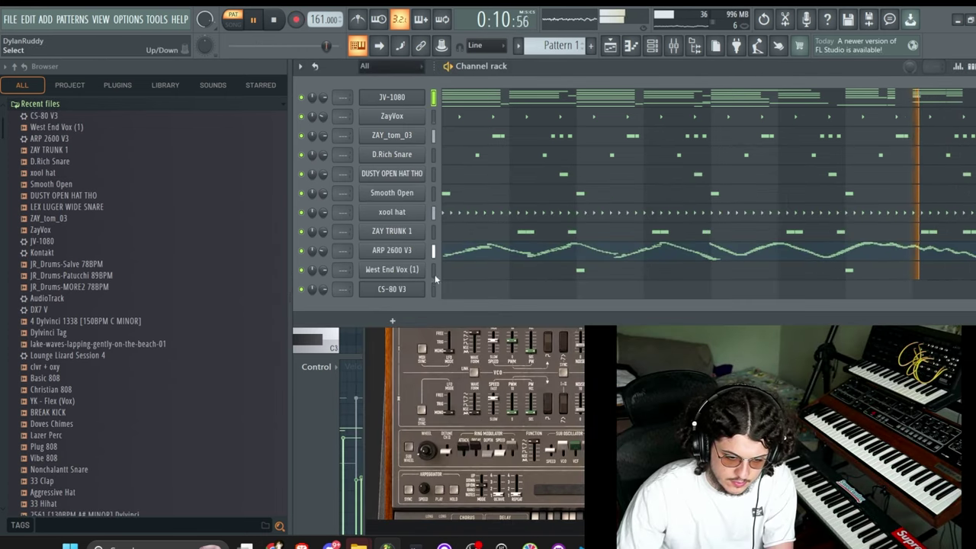
pyautogui.click(434, 289)
pyautogui.hotkey('ctrl', 'v')
pyautogui.click(408, 292)
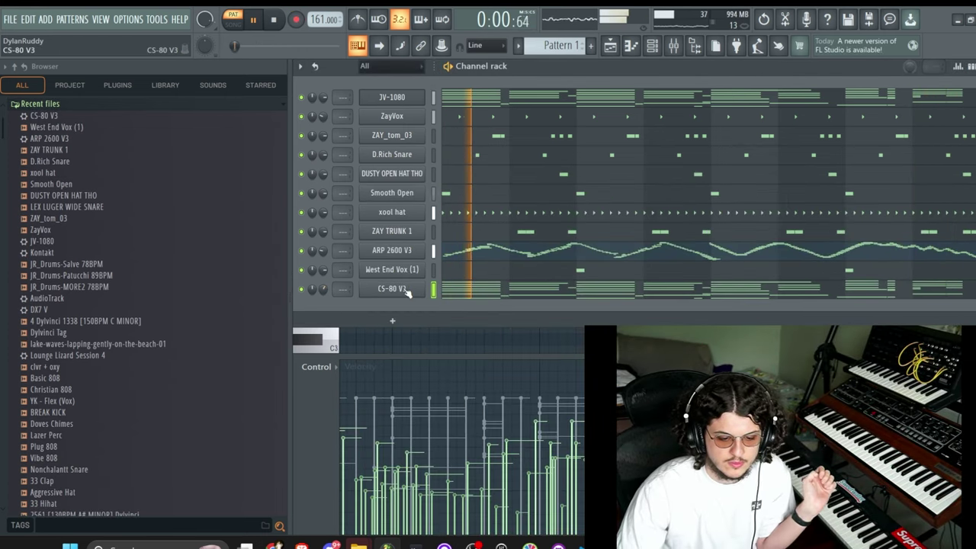
pyautogui.click(457, 290)
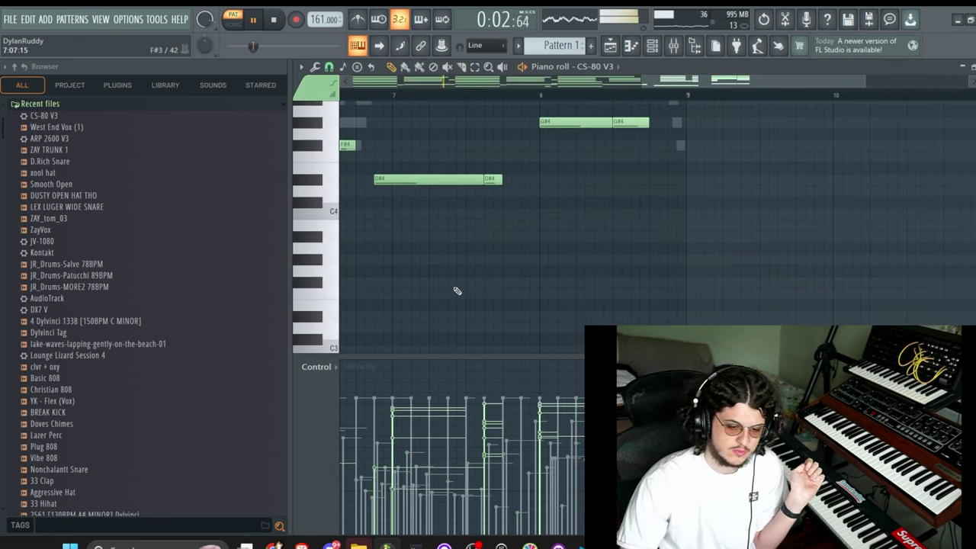
pyautogui.hotkey('ctrl', 'Down')
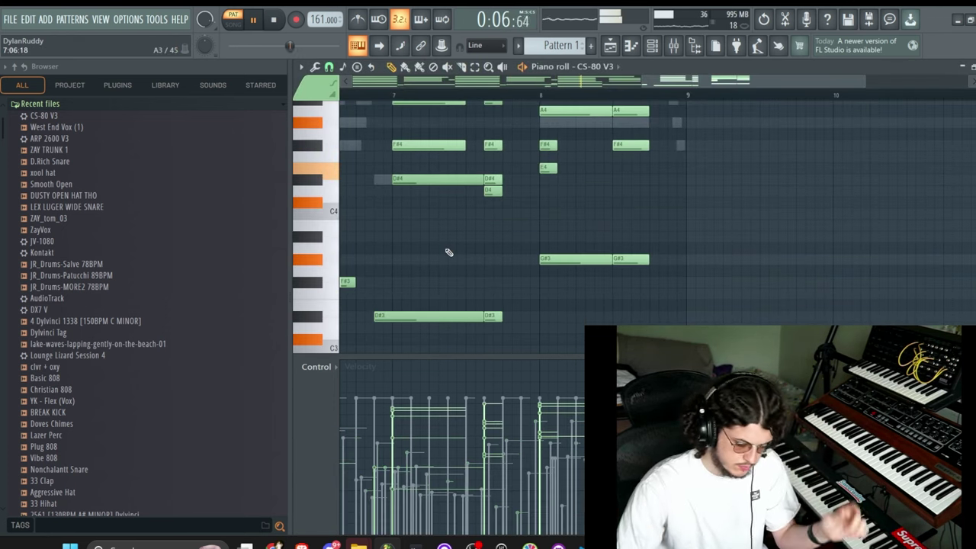
pyautogui.click(652, 46)
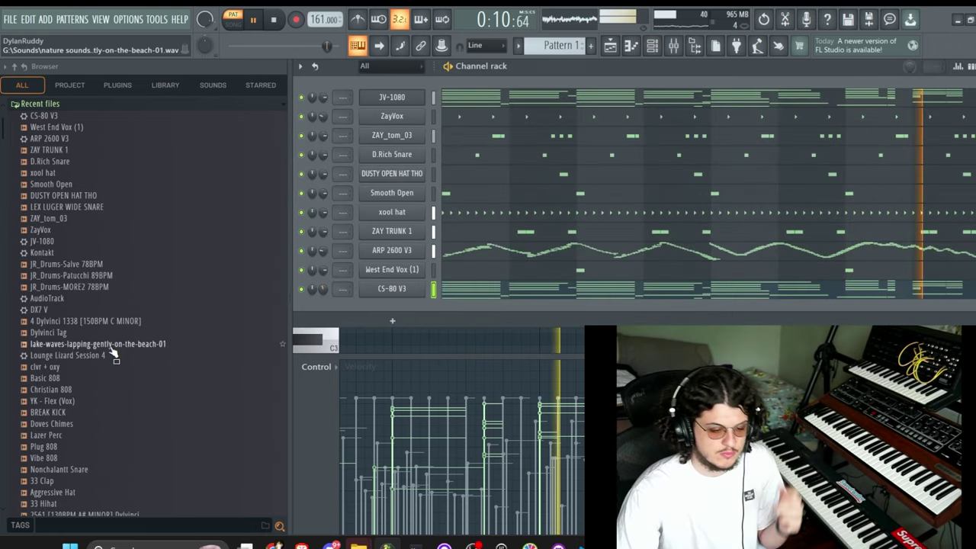
pyautogui.scroll(-2, 80, 366)
pyautogui.click(80, 368)
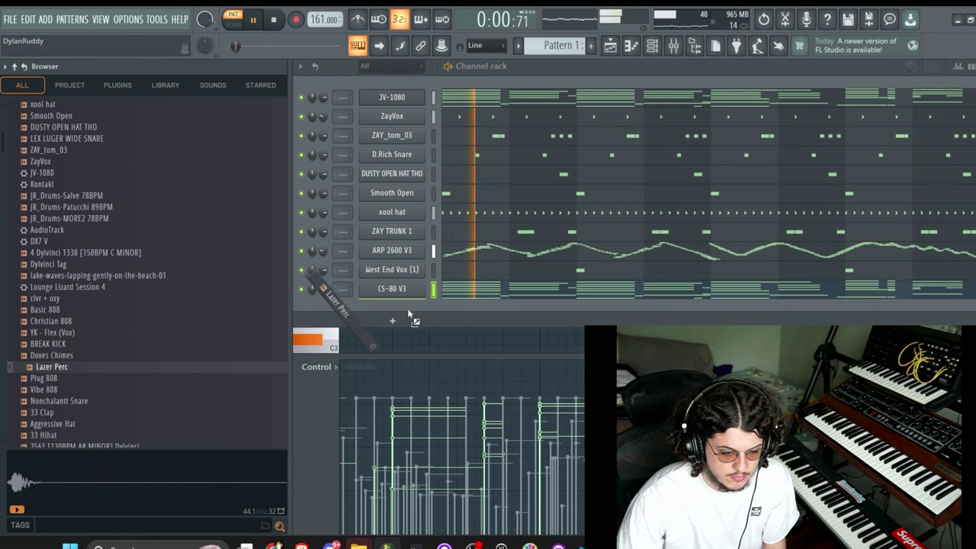
pyautogui.moveTo(251, 327); pyautogui.dragTo(225, 303)
# Step: Browse the 808 samples in Dylvinci Kit Vol. 5 and add Long Plug 808 to the rack as a new channel
pyautogui.click(16, 67)
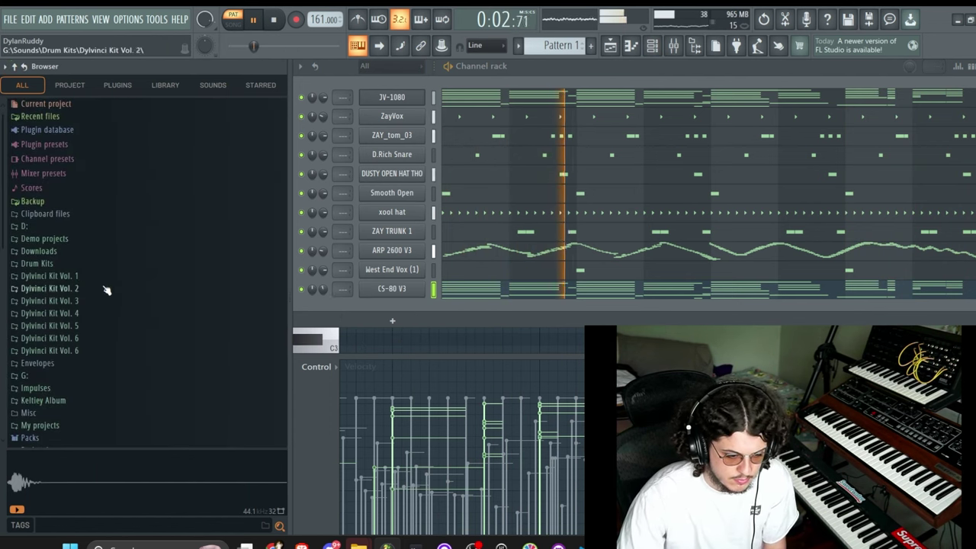
pyautogui.click(87, 338)
pyautogui.click(78, 350)
pyautogui.click(81, 366)
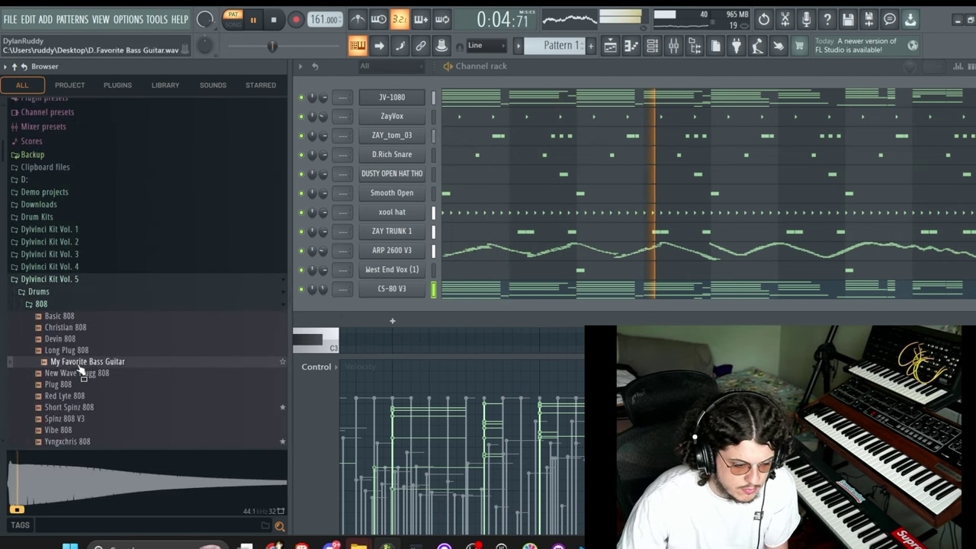
pyautogui.moveTo(79, 351); pyautogui.dragTo(424, 327)
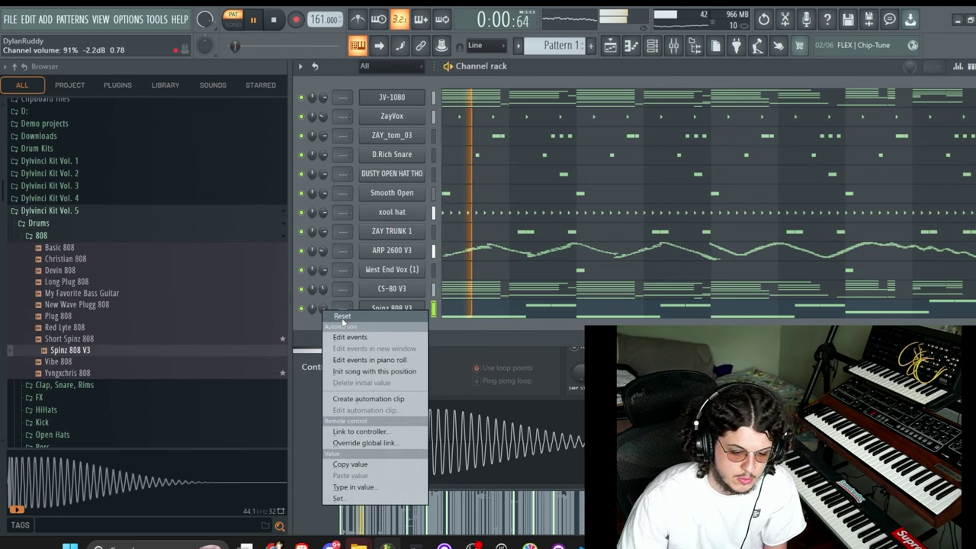
# Step: Preview JR_Drums-MORE2 78BPM and Smooth Open in the recent files, and add another JV-1080 instance as a new channel
pyautogui.click(330, 223)
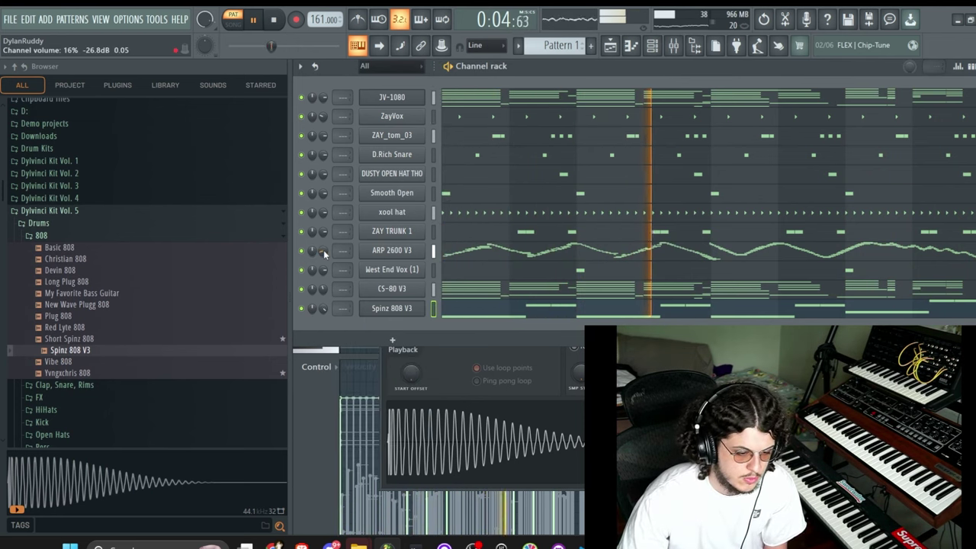
pyautogui.scroll(3, 242, 247)
pyautogui.click(43, 117)
pyautogui.click(98, 311)
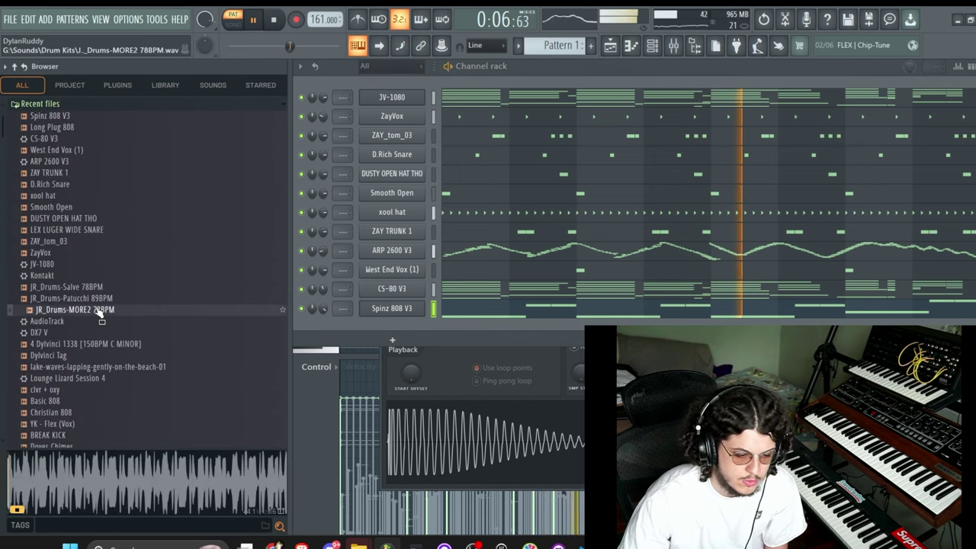
pyautogui.click(50, 210)
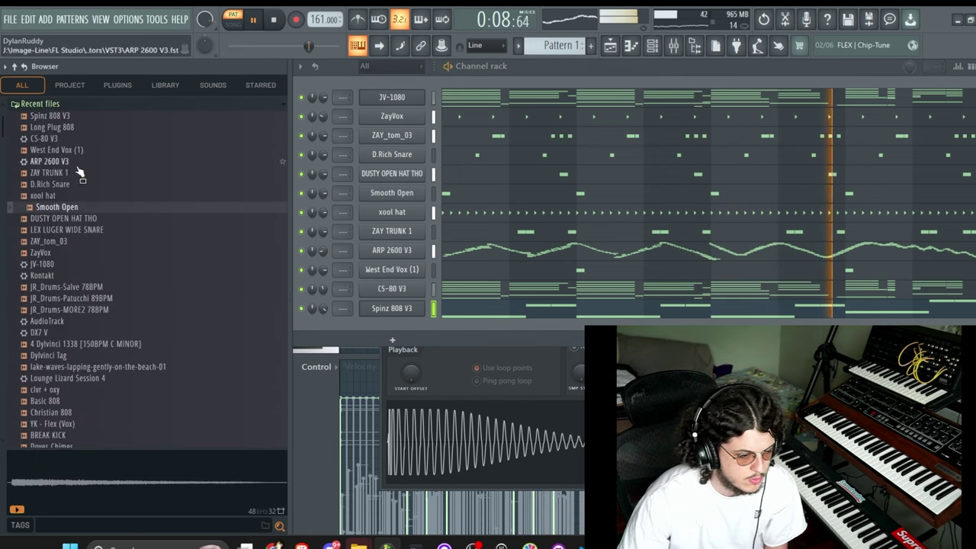
pyautogui.moveTo(44, 264); pyautogui.dragTo(418, 340)
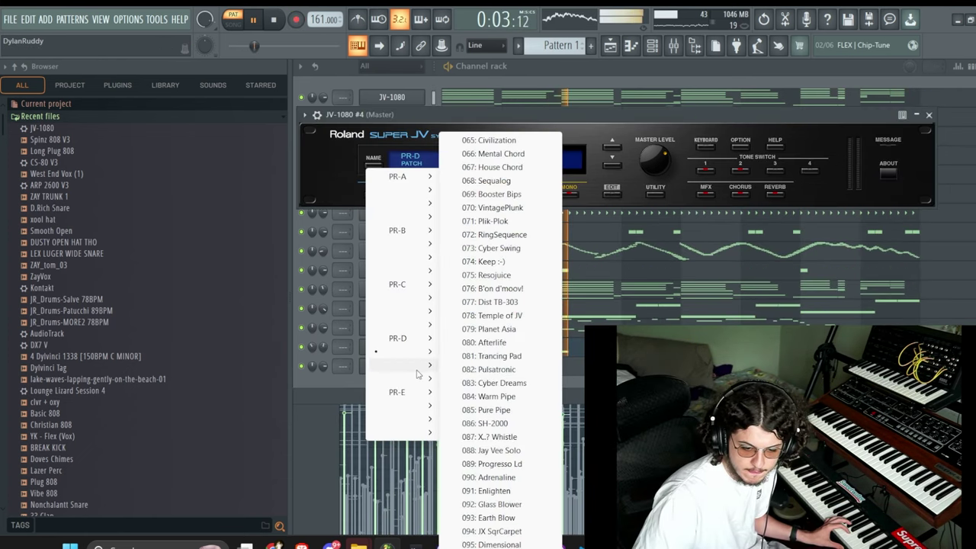
# Step: Load patch 082: Pulsatronic on JV-1080 #4 and start recording with its channel volume lowered
pyautogui.click(520, 377)
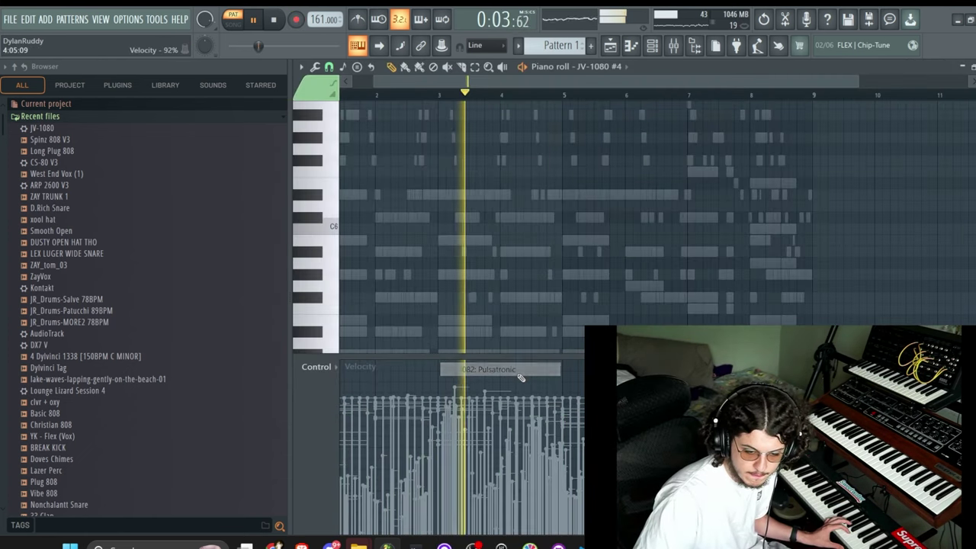
pyautogui.click(276, 23)
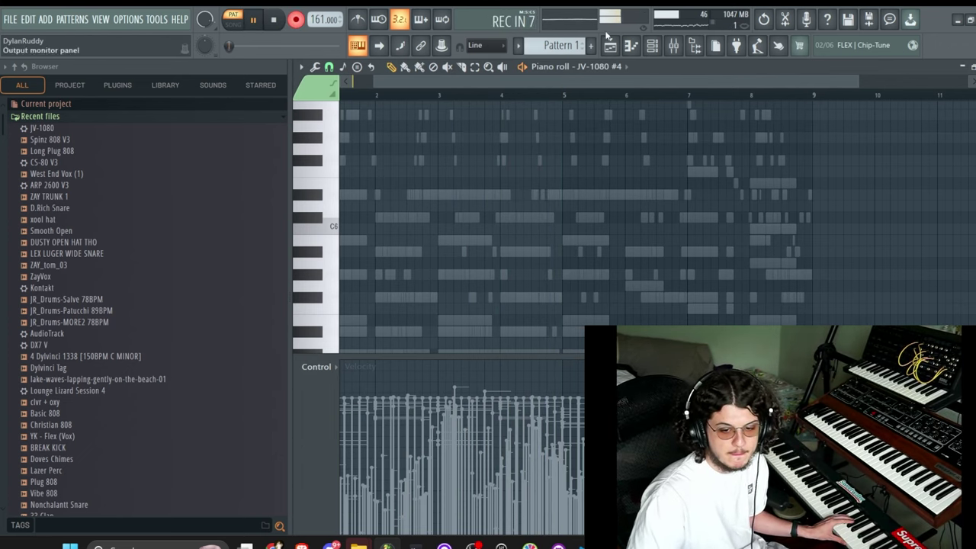
pyautogui.click(652, 48)
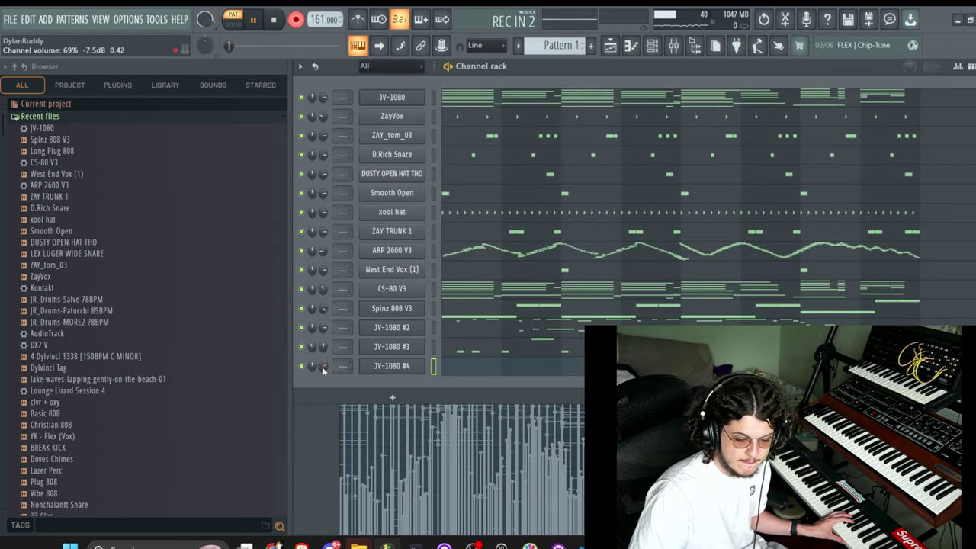
pyautogui.scroll(-5, 322, 367)
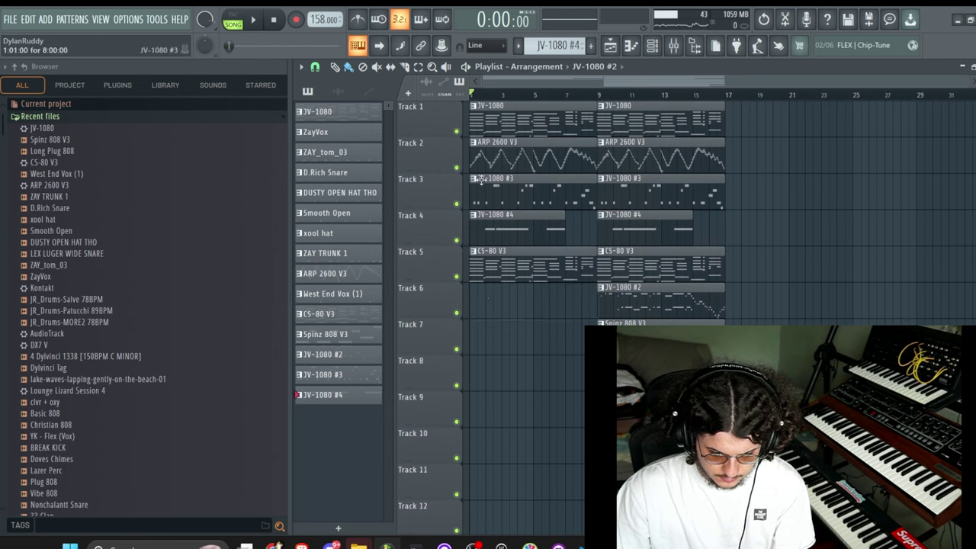
# Step: Start playback and remove the CS-80 V3 clip at bar 1, comparing the intro without and with the ARP 2600 V3 clip
pyautogui.rightClick(479, 171)
pyautogui.press('space')
pyautogui.rightClick(501, 267)
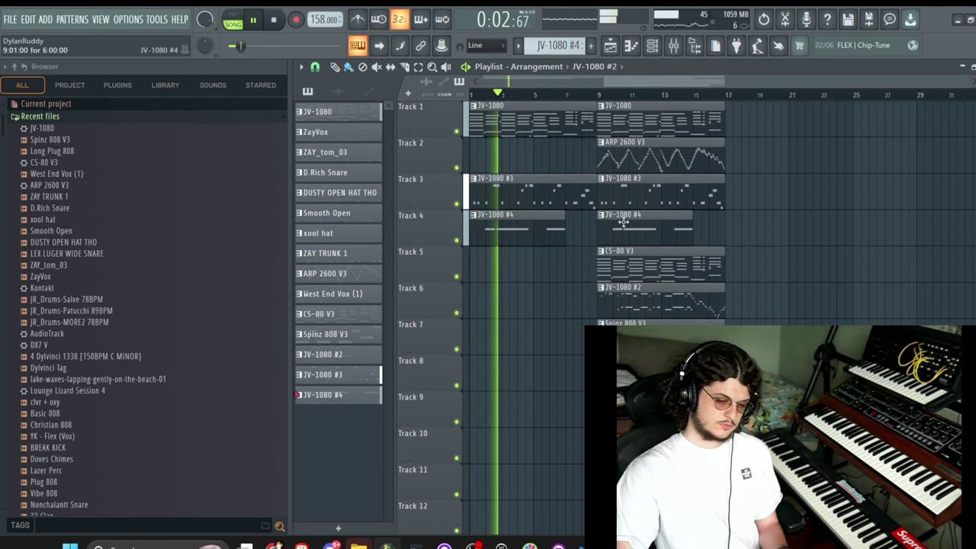
pyautogui.click(628, 147)
pyautogui.click(474, 165)
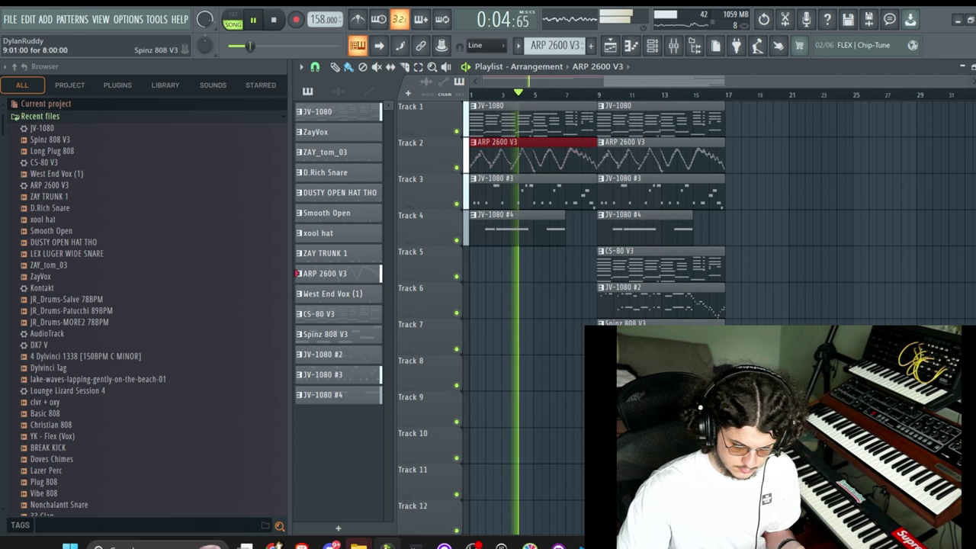
# Step: Place a JV-1080 #2 clip at bar 1 on Track 6 and remove the intro's JV-1080 #3, ARP 2600 V3 and JV-1080 #4 clips
pyautogui.click(616, 290)
pyautogui.click(470, 312)
pyautogui.rightClick(506, 200)
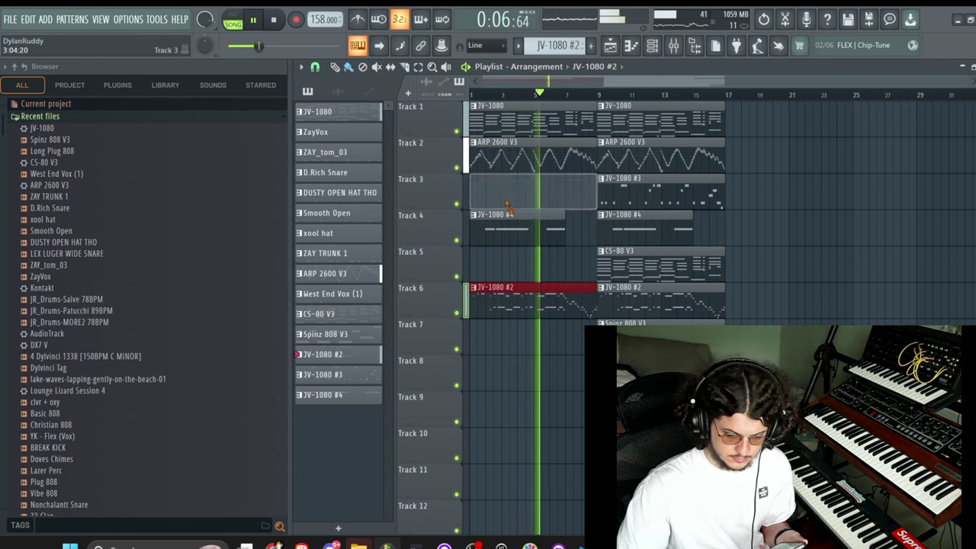
pyautogui.rightClick(506, 162)
pyautogui.rightClick(510, 233)
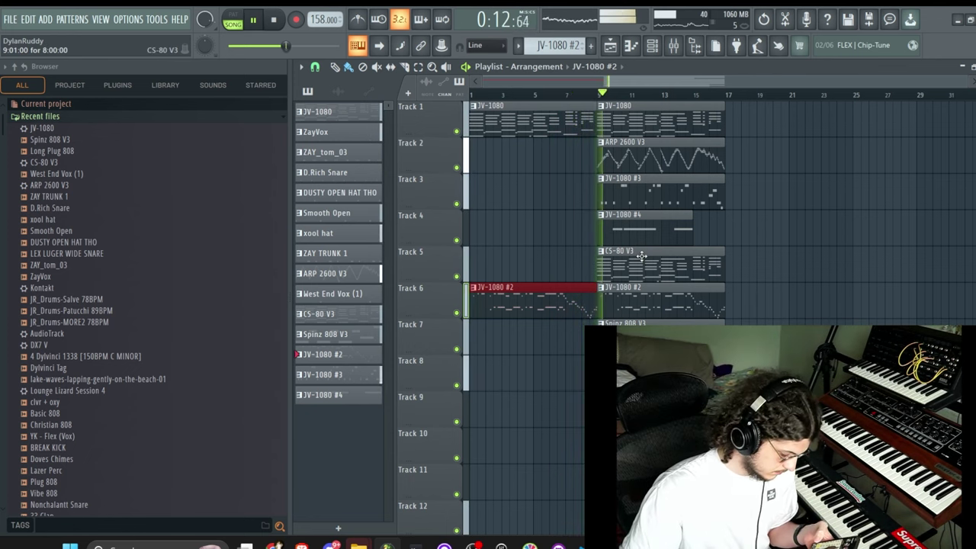
# Step: Duplicate the bar 9 section to bar 17 and remove the JV-1080 #3, JV-1080 #2 and ARP 2600 V3 clips at bar 9
pyautogui.scroll(-3, 673, 301)
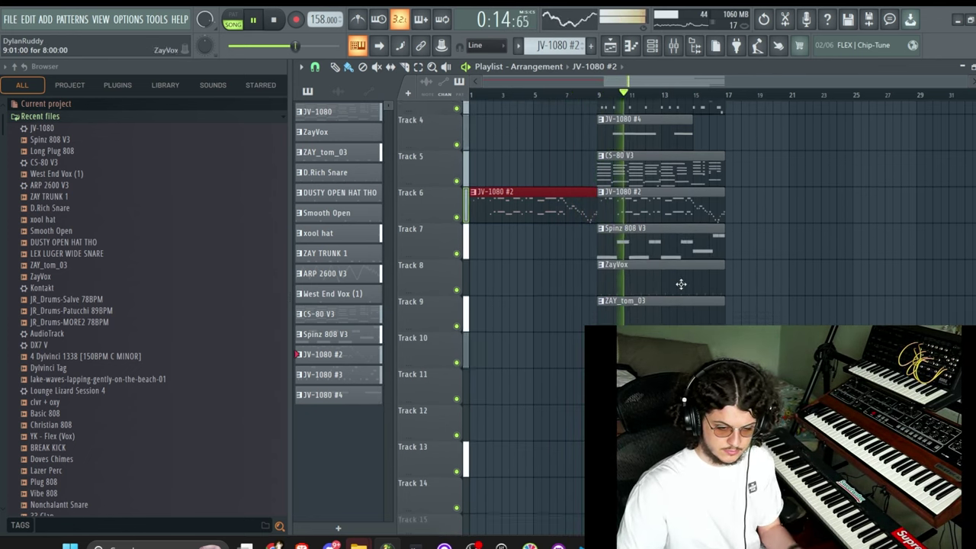
pyautogui.scroll(3, 670, 229)
pyautogui.hotkey('ctrl', 'b')
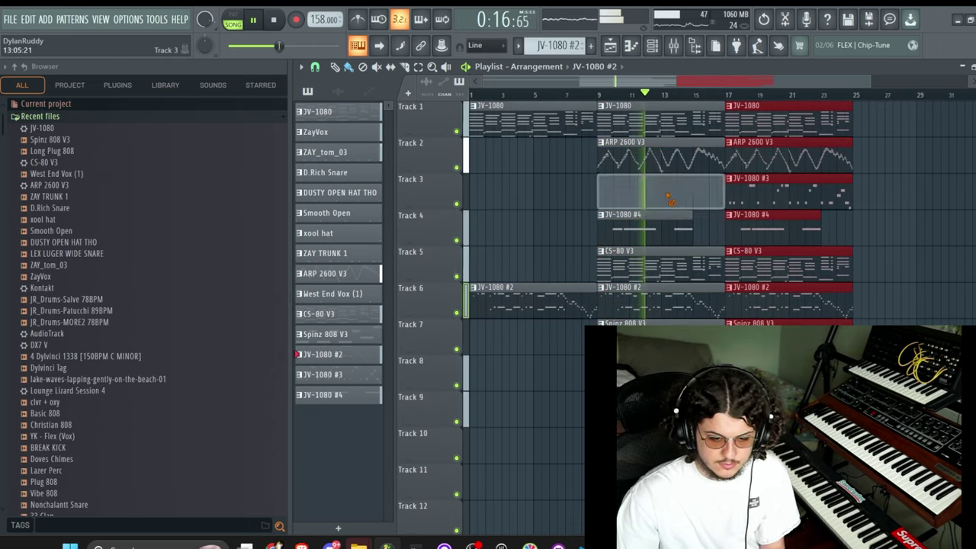
pyautogui.rightClick(681, 290)
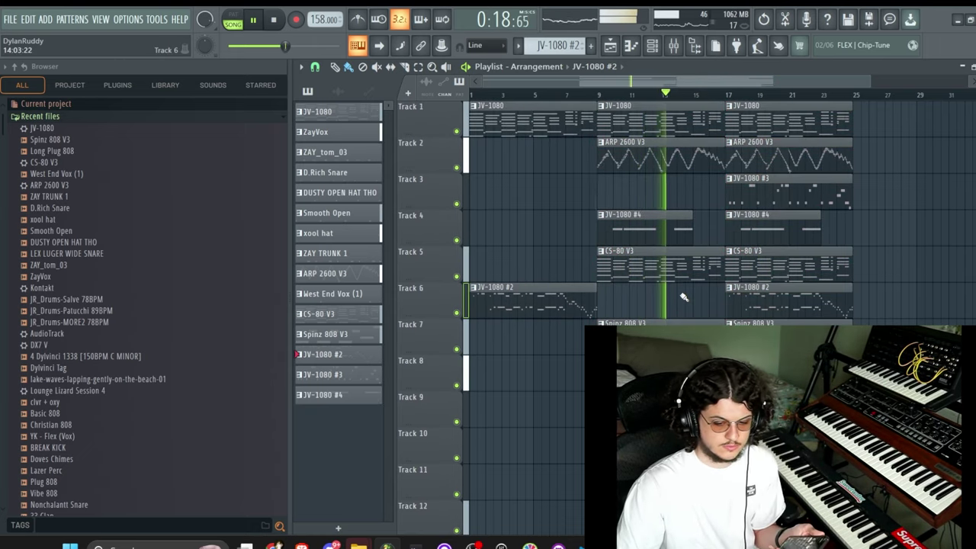
pyautogui.rightClick(675, 152)
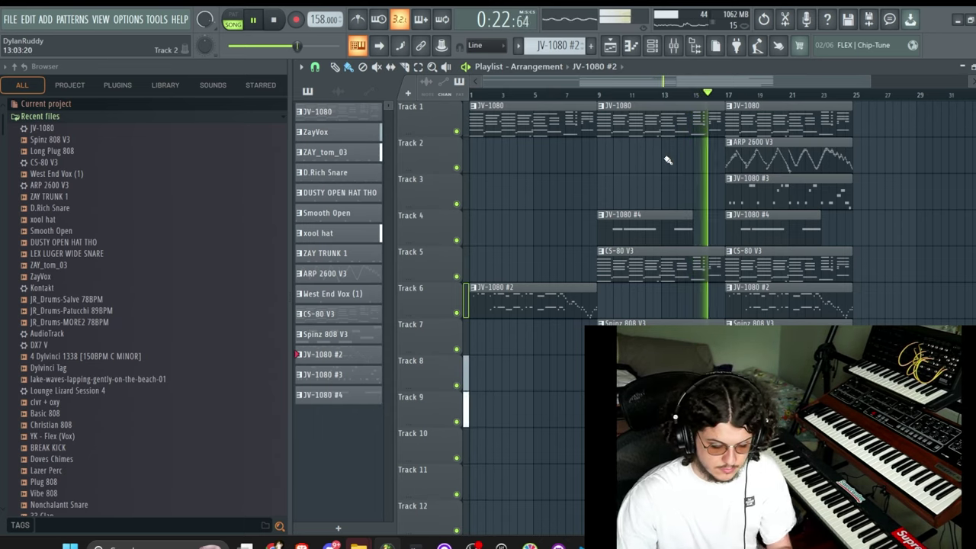
# Step: Mute Track 3 and duplicate all the clips of bars 9 to 24 so they repeat from bar 25
pyautogui.scroll(-11, 728, 189)
pyautogui.moveTo(852, 293); pyautogui.dragTo(602, 21)
pyautogui.scroll(-1, 697, 233)
pyautogui.hotkey('ctrl', 'd')
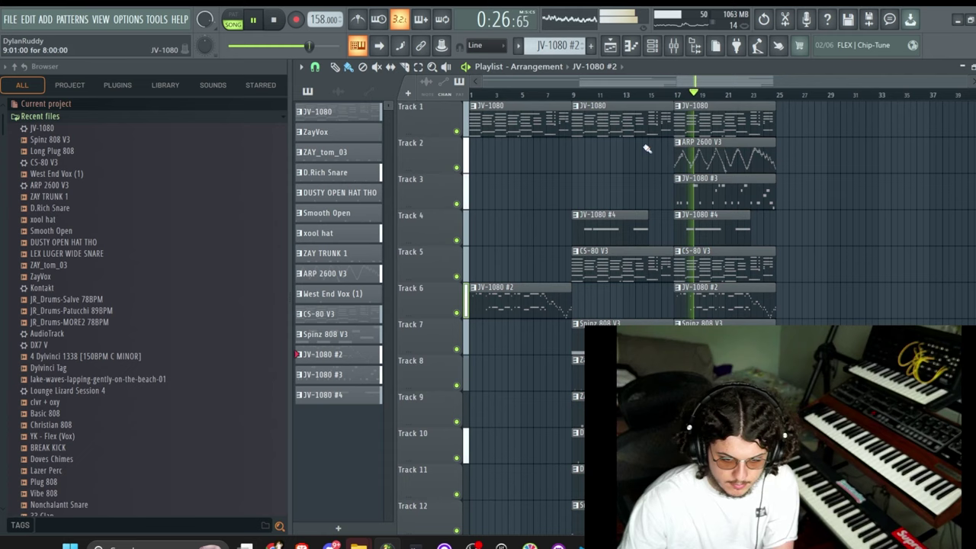
pyautogui.click(457, 204)
pyautogui.hotkey('ctrl', 'b')
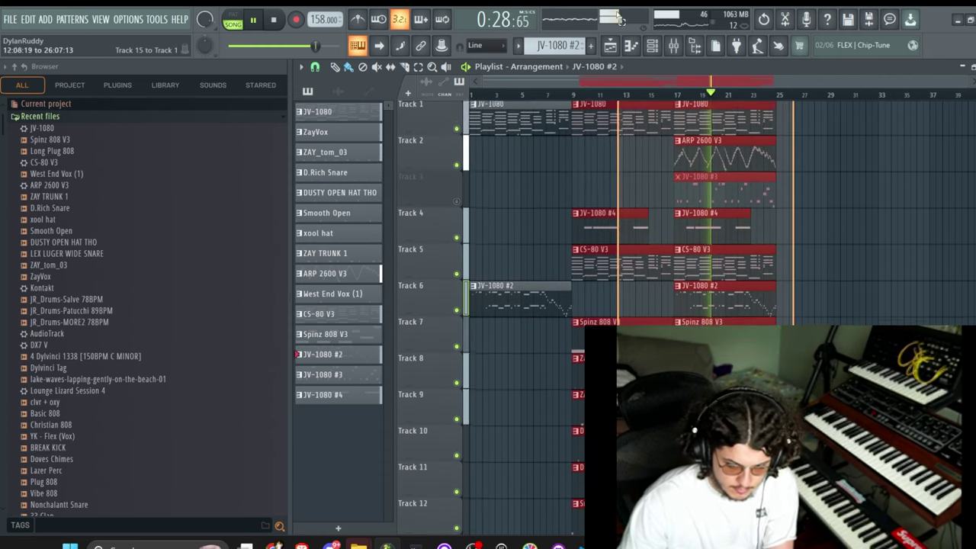
pyautogui.scroll(-1, 710, 235)
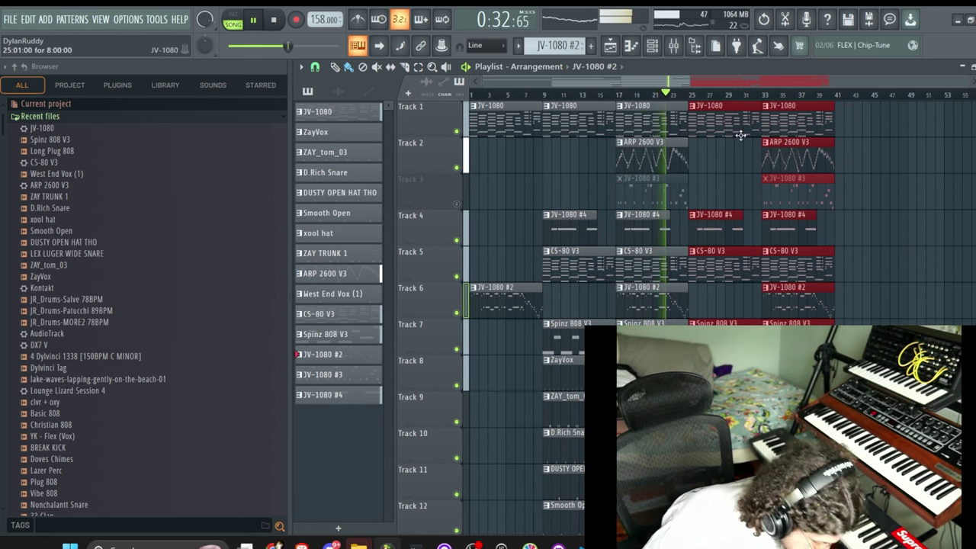
# Step: Remove the CS-80 V3 and JV-1080 #4 clips at bar 25, and try a JV-1080 #4 clip there again on Track 4
pyautogui.click(650, 46)
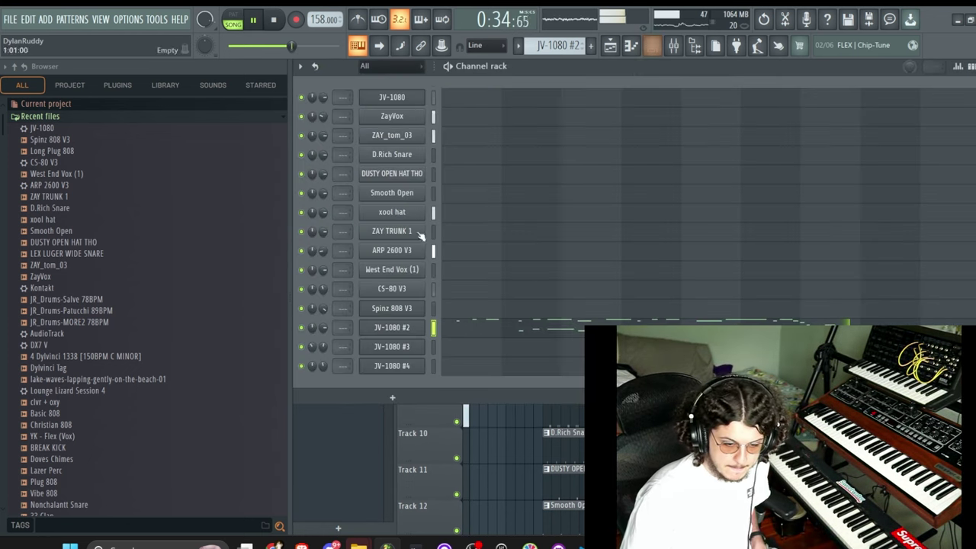
pyautogui.press('F6')
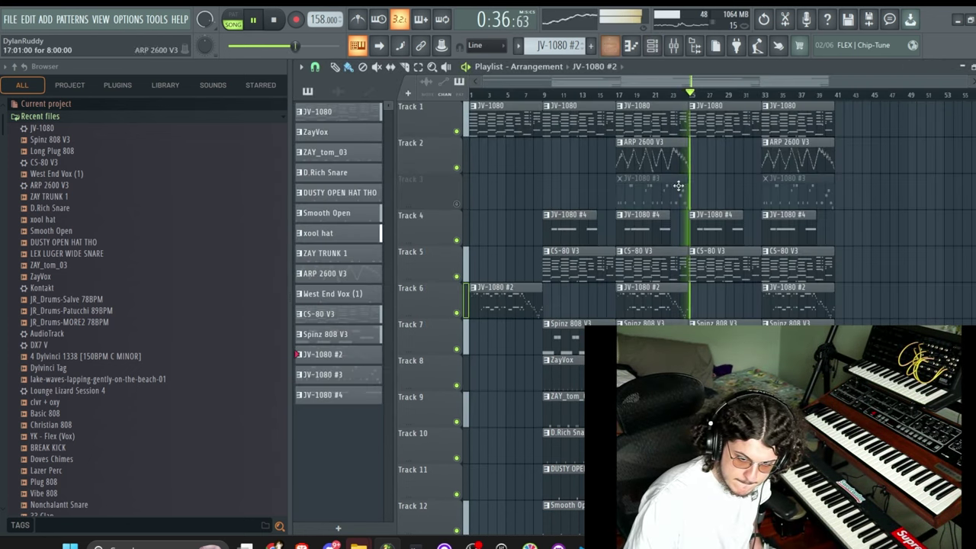
pyautogui.rightClick(721, 279)
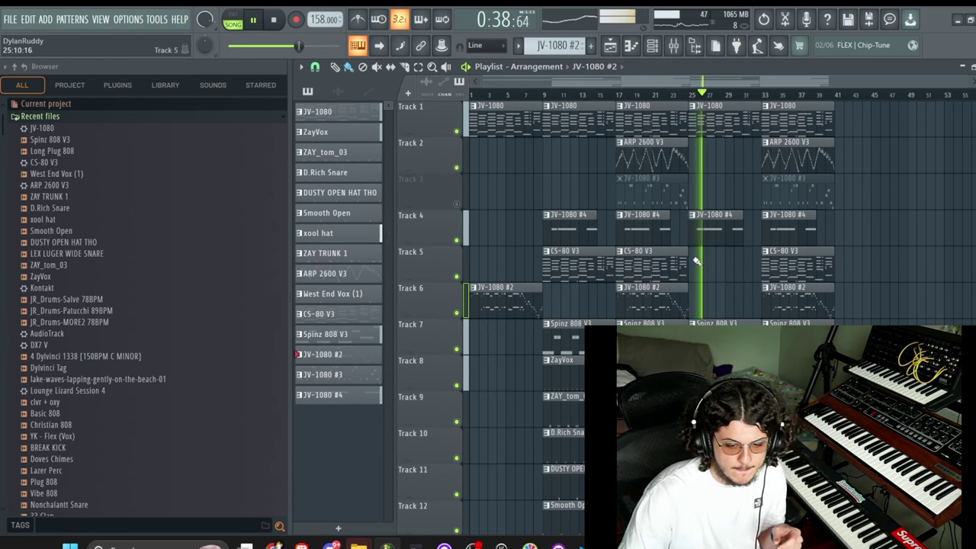
pyautogui.rightClick(739, 222)
pyautogui.click(672, 157)
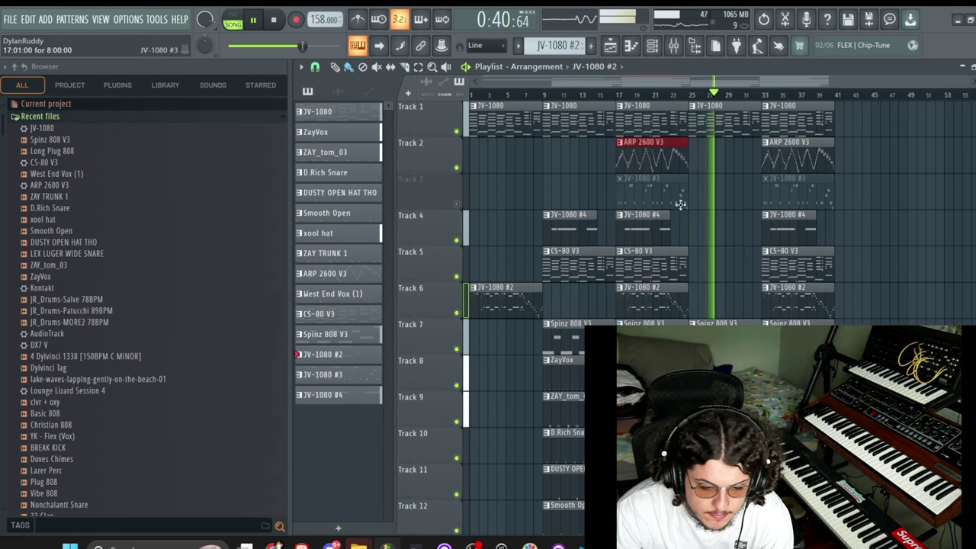
pyautogui.click(656, 308)
pyautogui.click(641, 219)
pyautogui.click(705, 222)
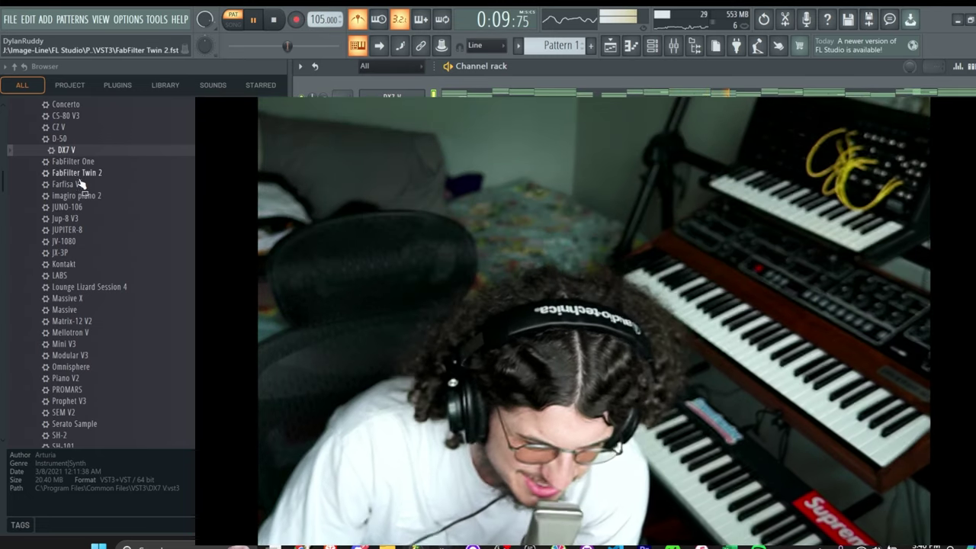
# Step: Add another DX7 V instance to the channel rack from the plugin database and collapse the database
pyautogui.moveTo(94, 152); pyautogui.dragTo(393, 199)
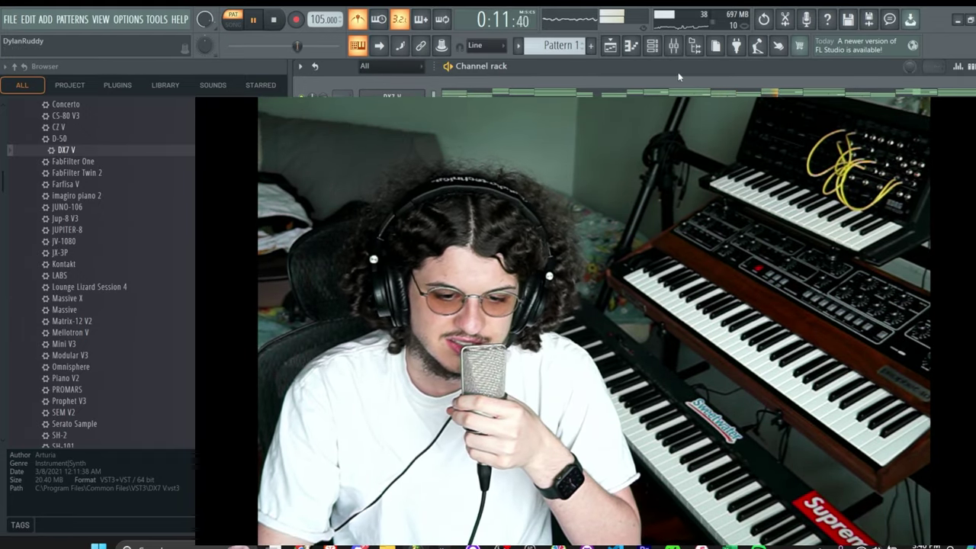
pyautogui.scroll(5, 91, 229)
pyautogui.click(46, 130)
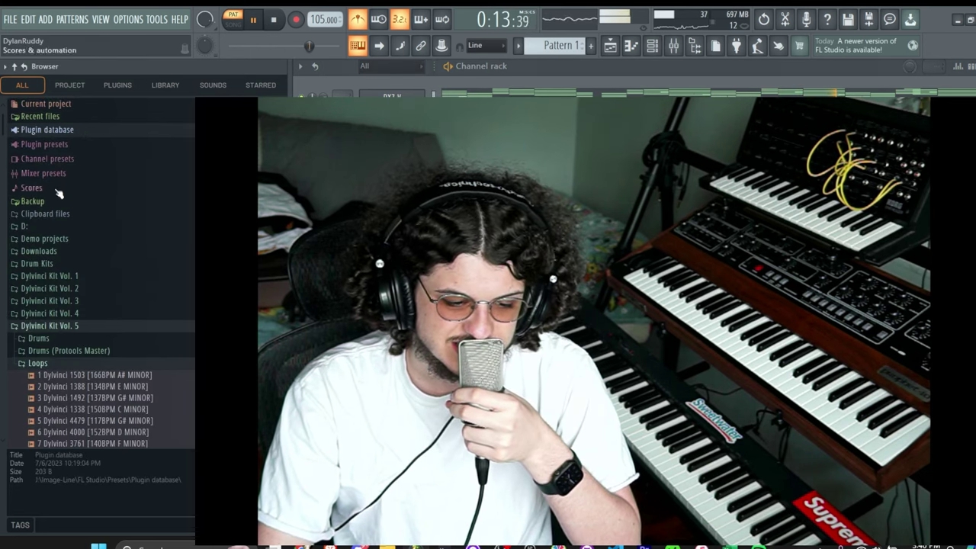
# Step: Search the browser for "jr", preview JR_Drums-MORE2 78BPM and place the loop at the start of the playlist
pyautogui.click(611, 45)
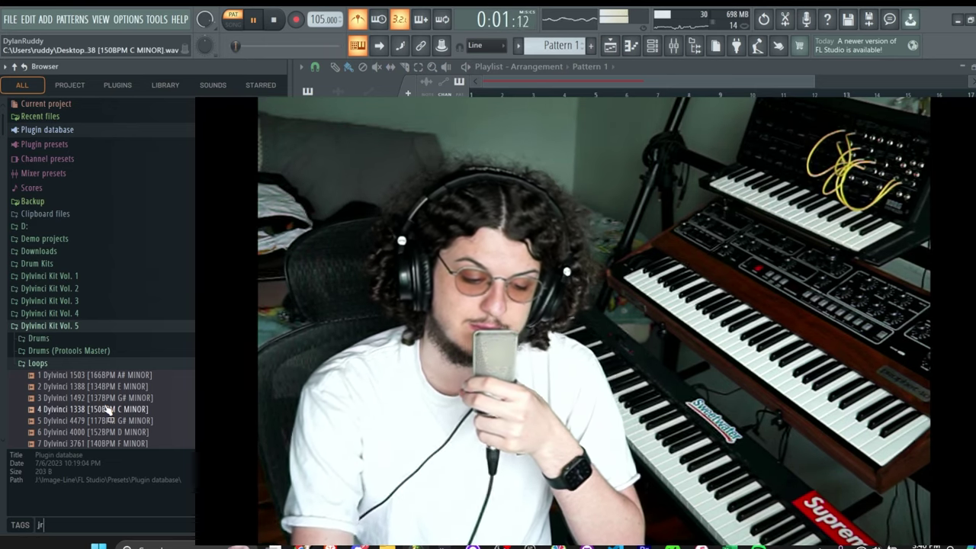
pyautogui.write('jr')
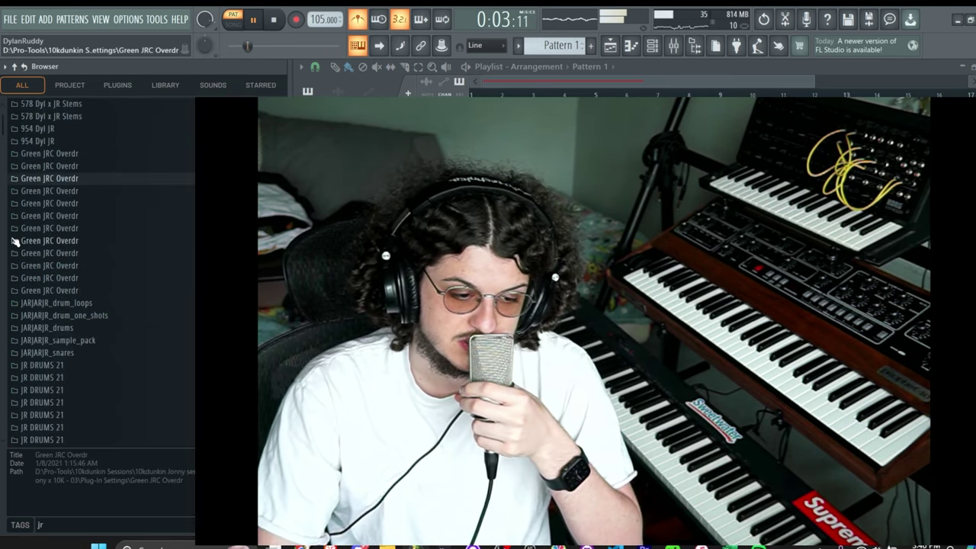
pyautogui.scroll(-15, 68, 228)
pyautogui.click(67, 281)
pyautogui.click(67, 313)
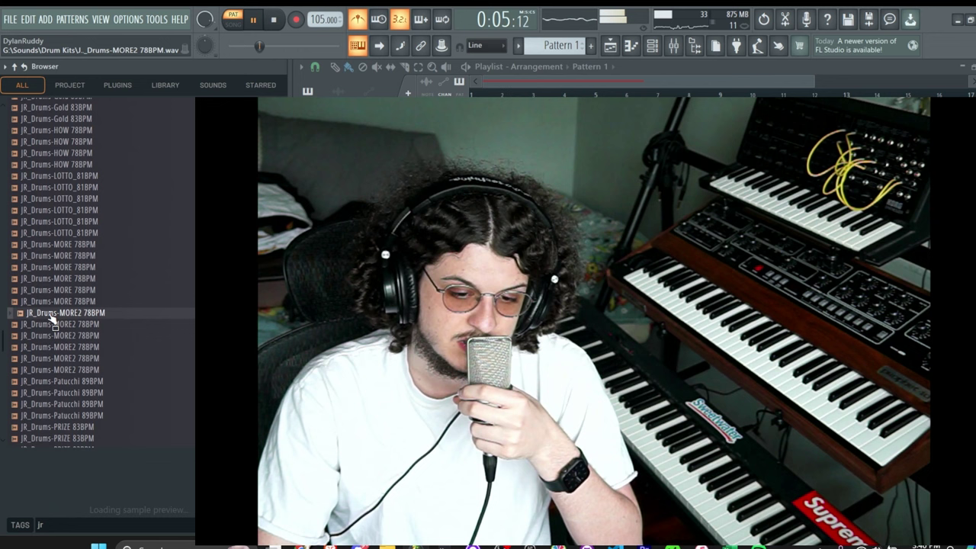
pyautogui.moveTo(76, 314); pyautogui.dragTo(489, 125)
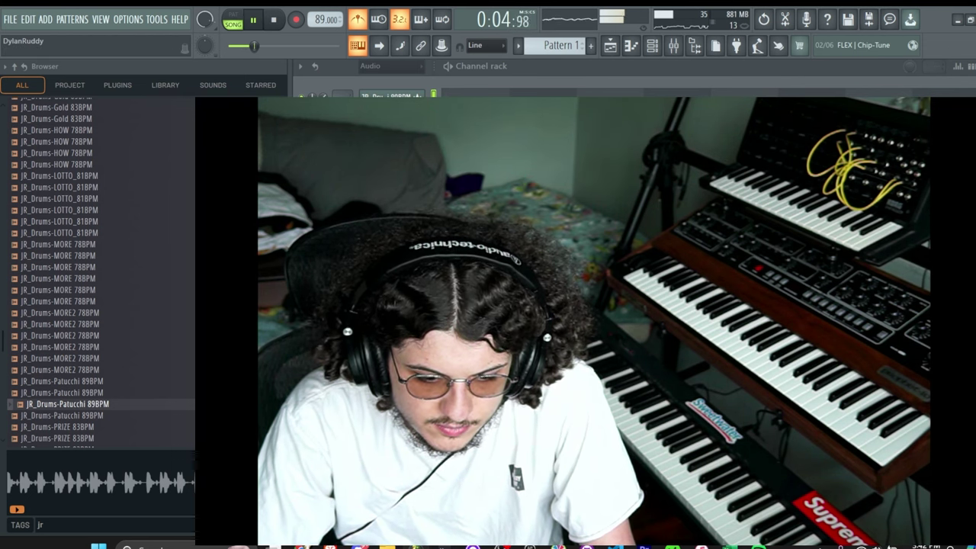
# Step: Load JR_Drums-Salve 78BPM into the drum loop's audio channel, play it and set the project tempo to 78 BPM
pyautogui.scroll(-4, 59, 416)
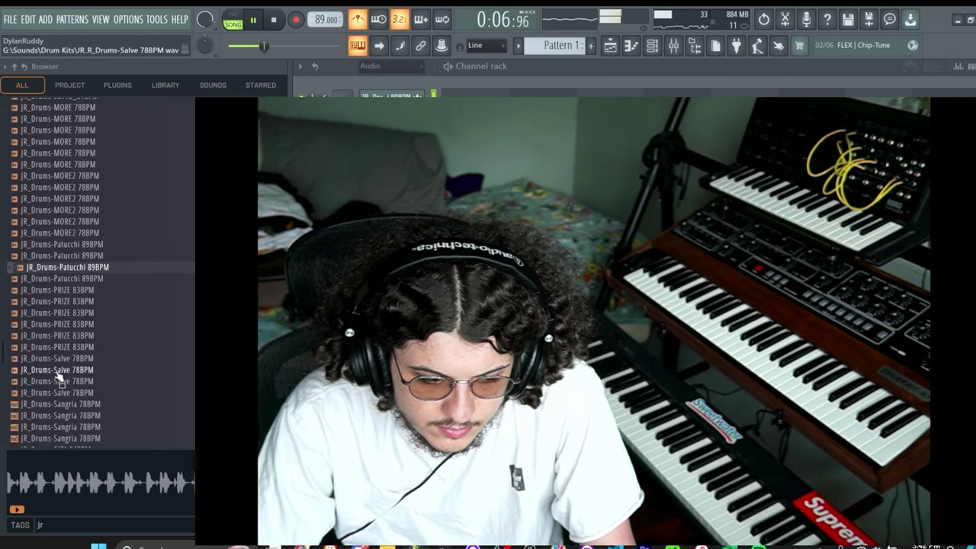
pyautogui.moveTo(59, 371); pyautogui.dragTo(391, 99)
pyautogui.press('space')
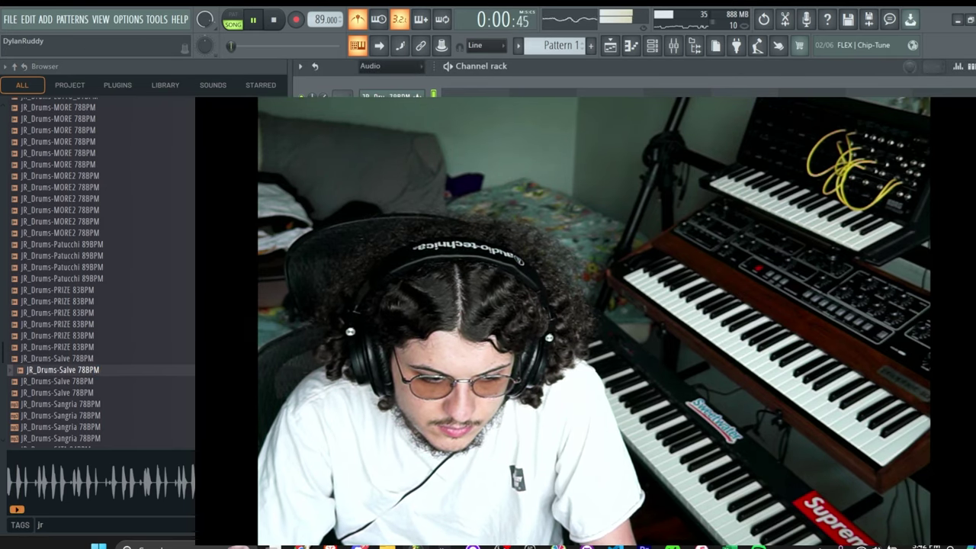
pyautogui.press('space')
pyautogui.moveTo(322, 20); pyautogui.dragTo(321, 39)
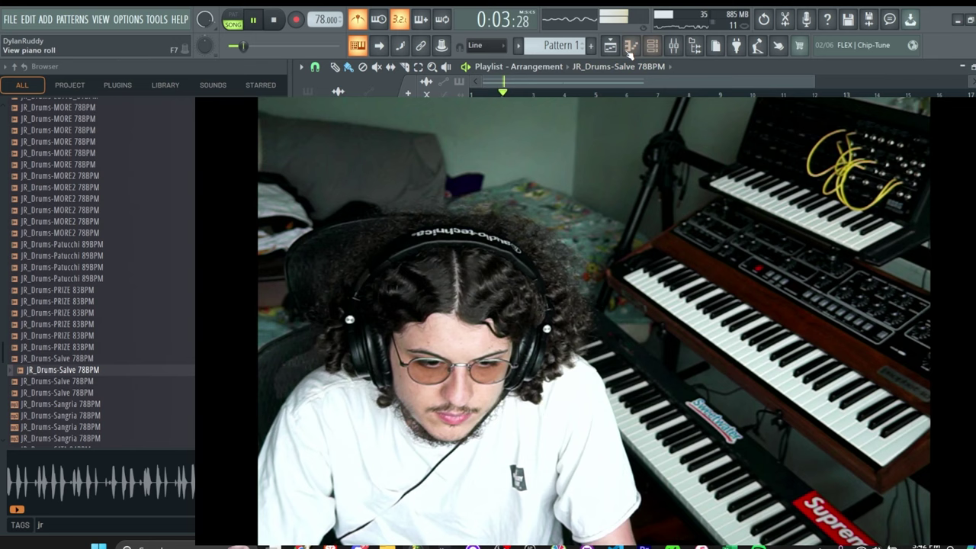
# Step: Set the drum loop's channel volume to about 86% and switch the channel rack filter to All
pyautogui.click(652, 46)
pyautogui.moveTo(324, 112); pyautogui.dragTo(324, 99)
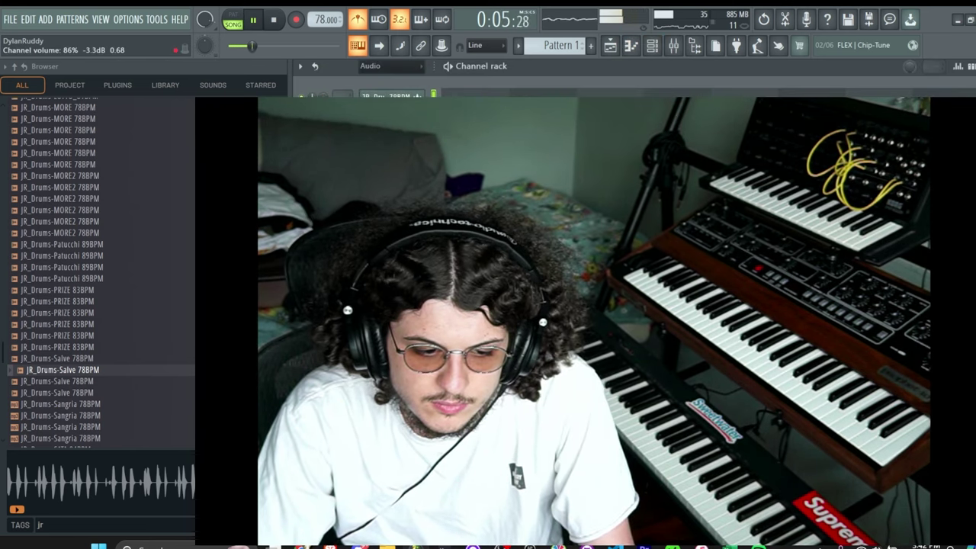
pyautogui.click(372, 70)
pyautogui.click(374, 81)
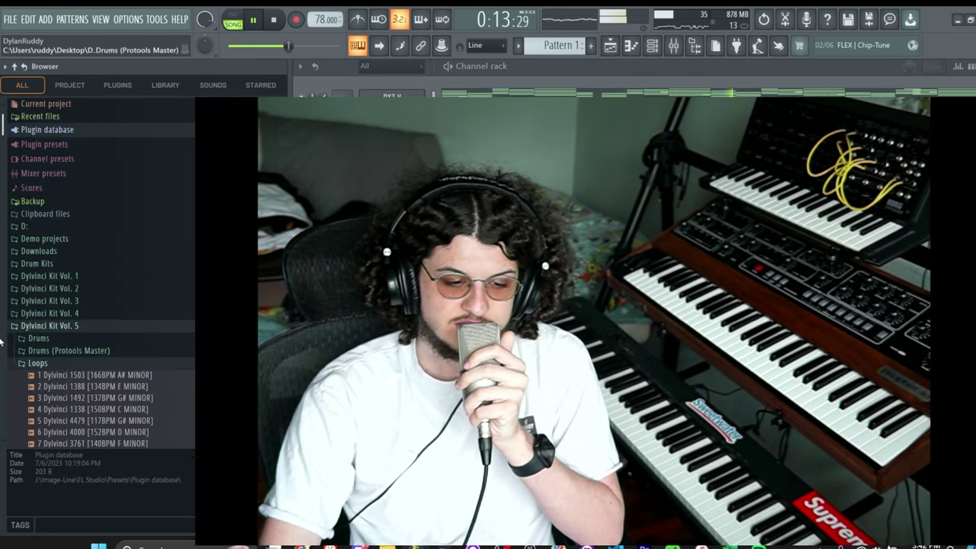
# Step: Open the installed generators in the plugin database
pyautogui.click(74, 130)
pyautogui.click(76, 167)
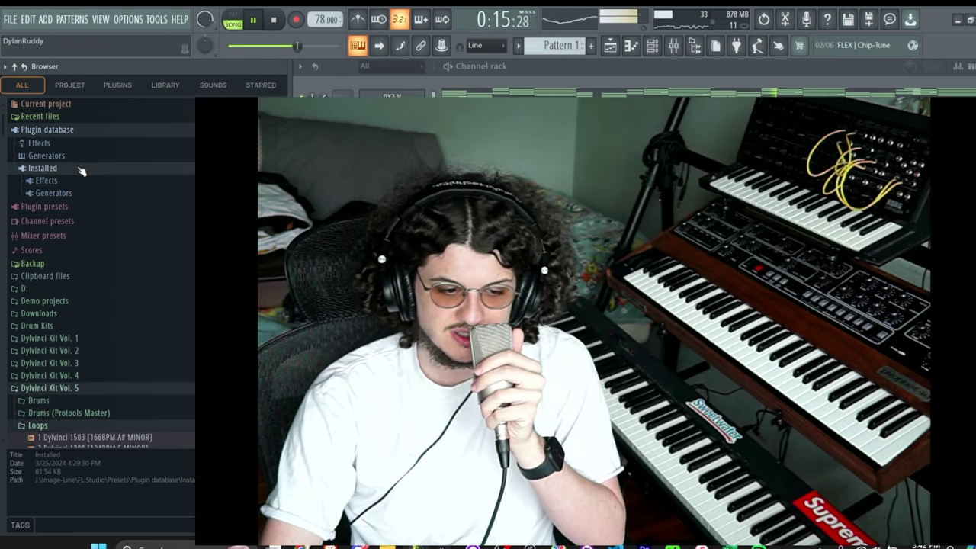
pyautogui.click(70, 193)
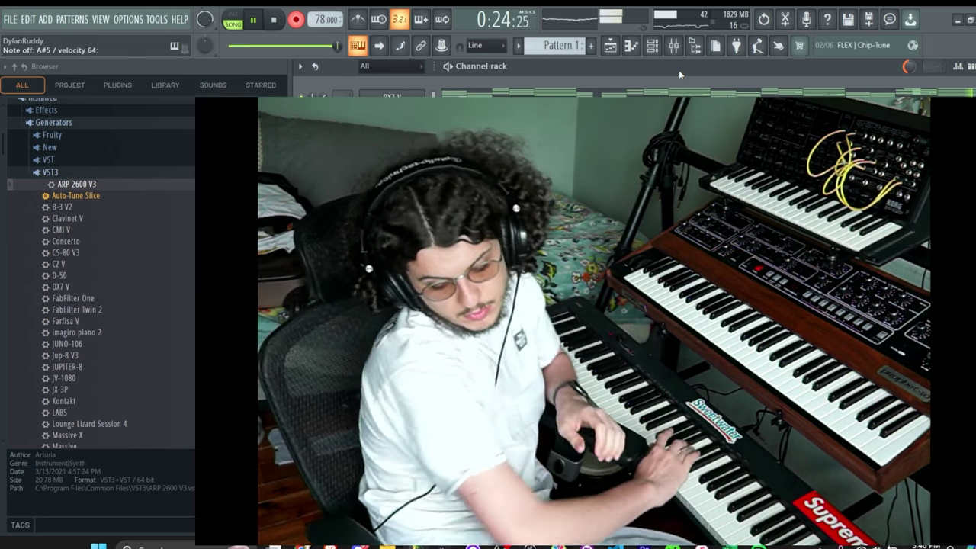
# Step: Stop the ARP 2600 V3 recording take, toggle recording and open the playlist
pyautogui.press('space')
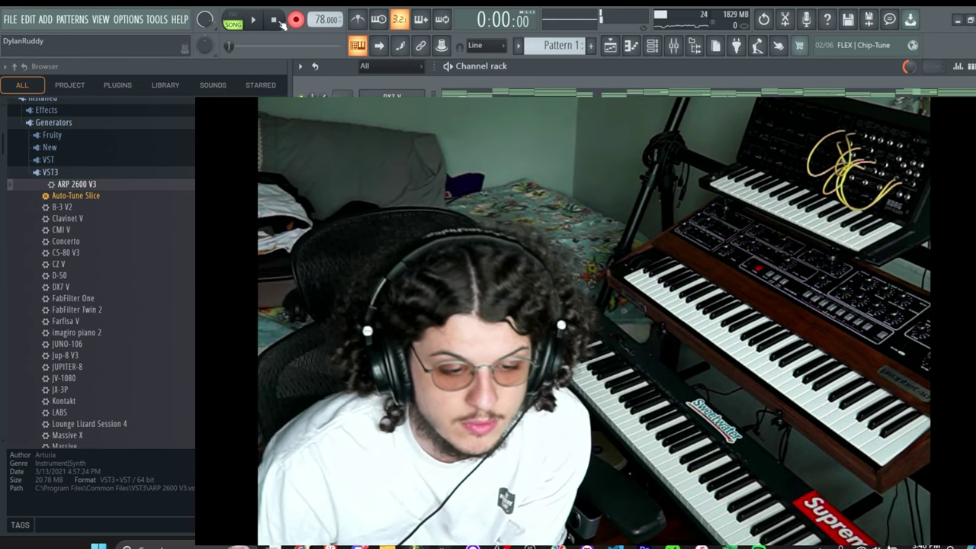
pyautogui.click(296, 20)
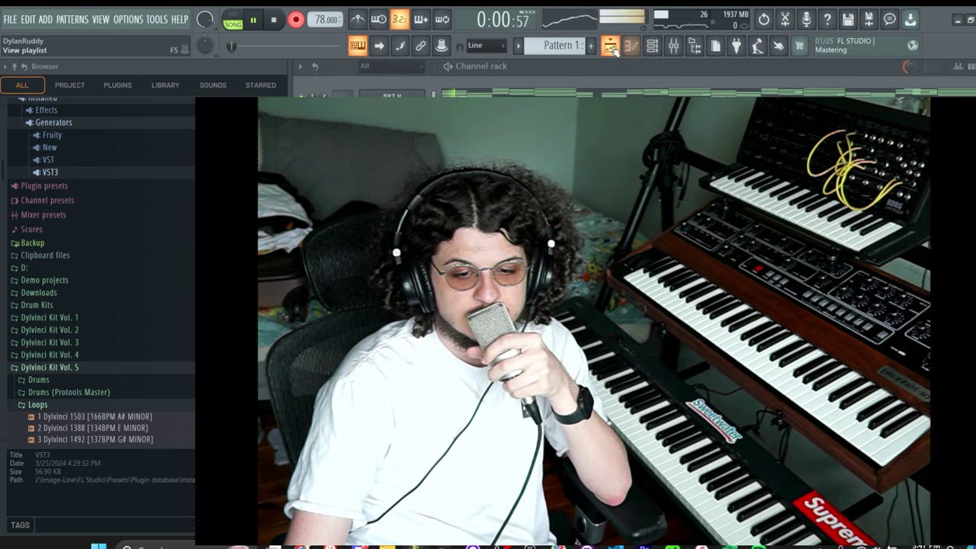
pyautogui.click(611, 46)
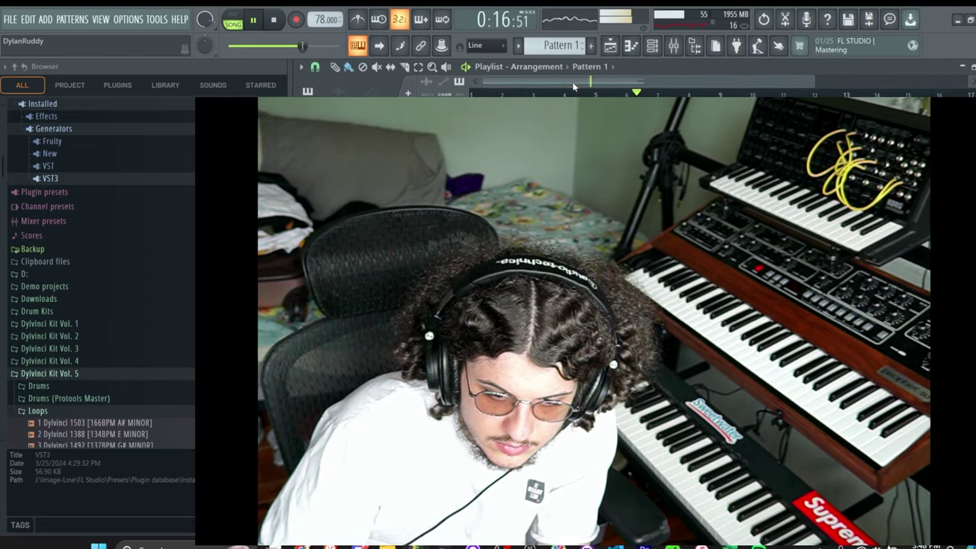
# Step: Open the mixer and choose an effect plugin for slot 7
pyautogui.click(673, 46)
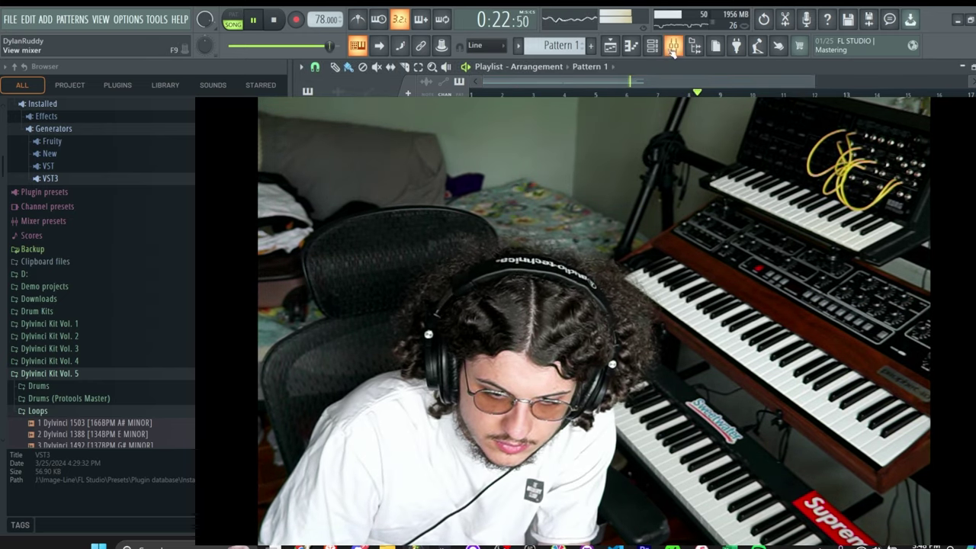
pyautogui.click(847, 251)
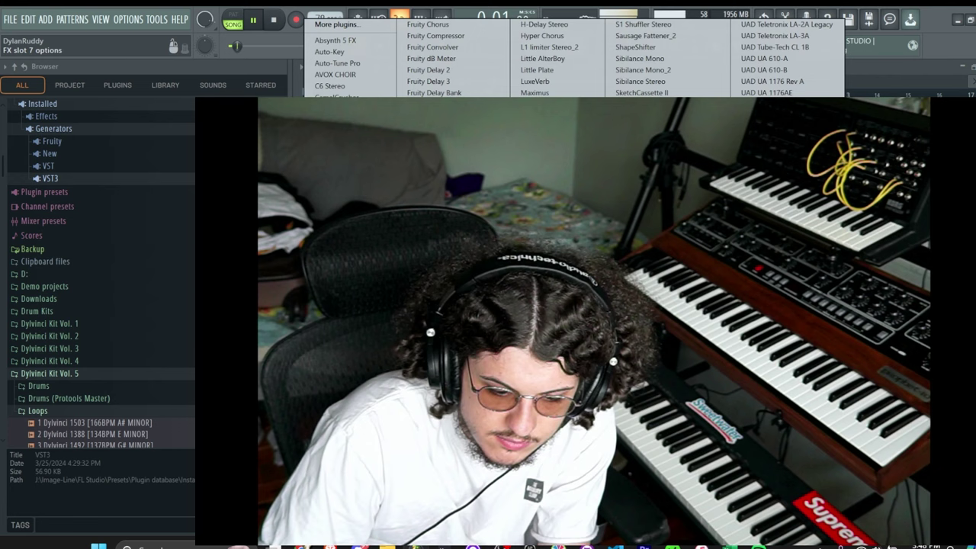
pyautogui.click(440, 263)
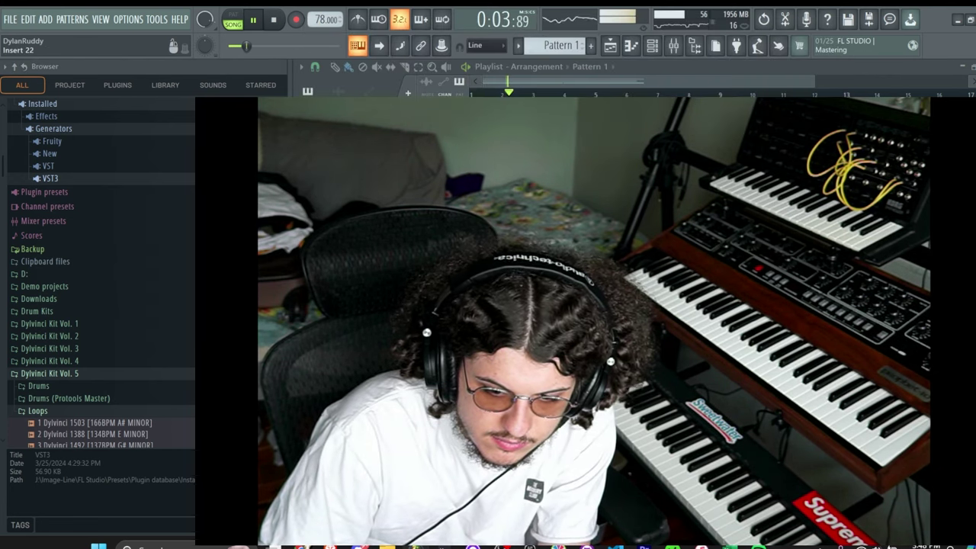